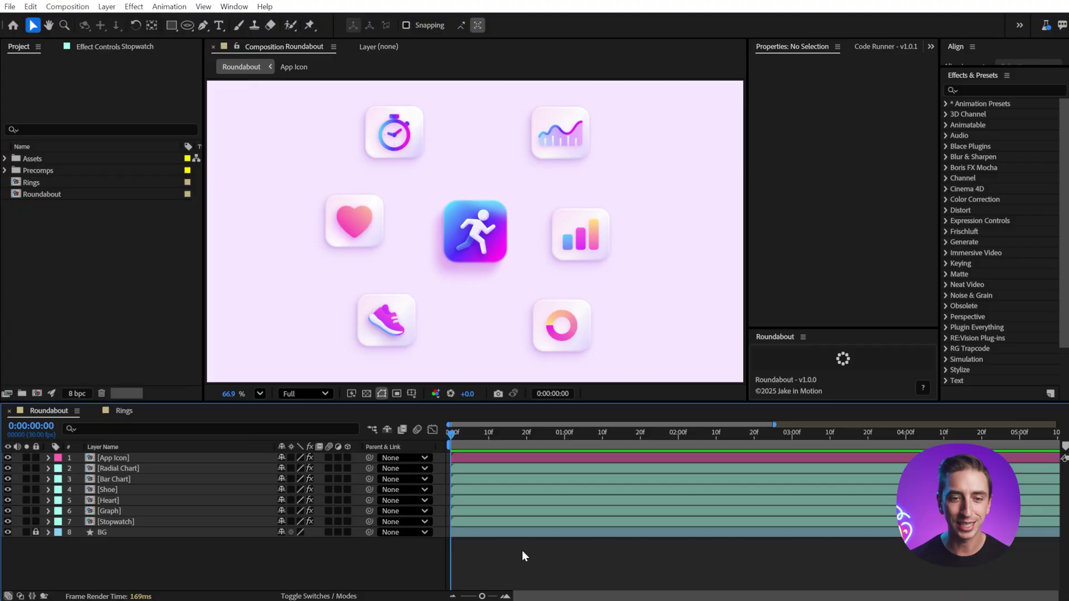
Select the six icon layers from Stopwatch up to Radial Chart in the timeline.
click(118, 522)
shift+click(114, 470)
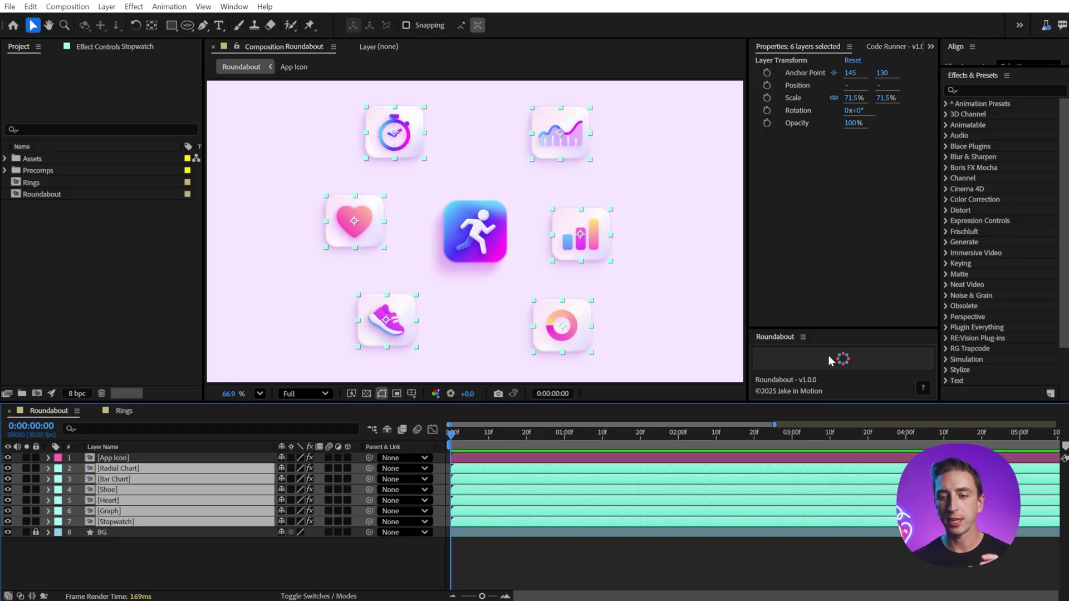
Apply Roundabout to the six icons, set Radius to 380, adjust Arc, and enable Orient to Center.
click(841, 356)
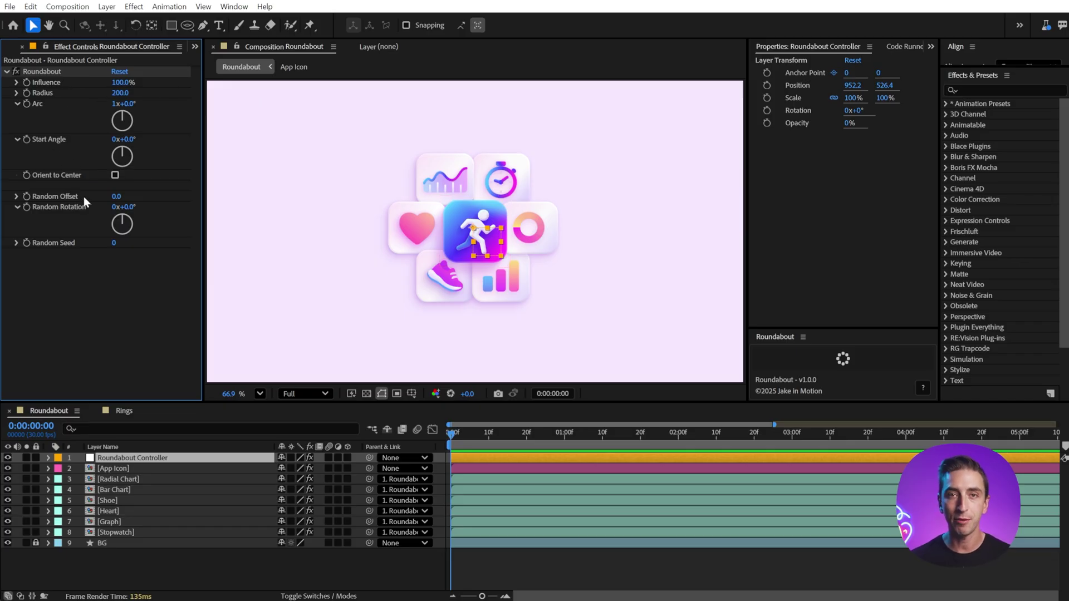
drag(116, 93, 83, 104)
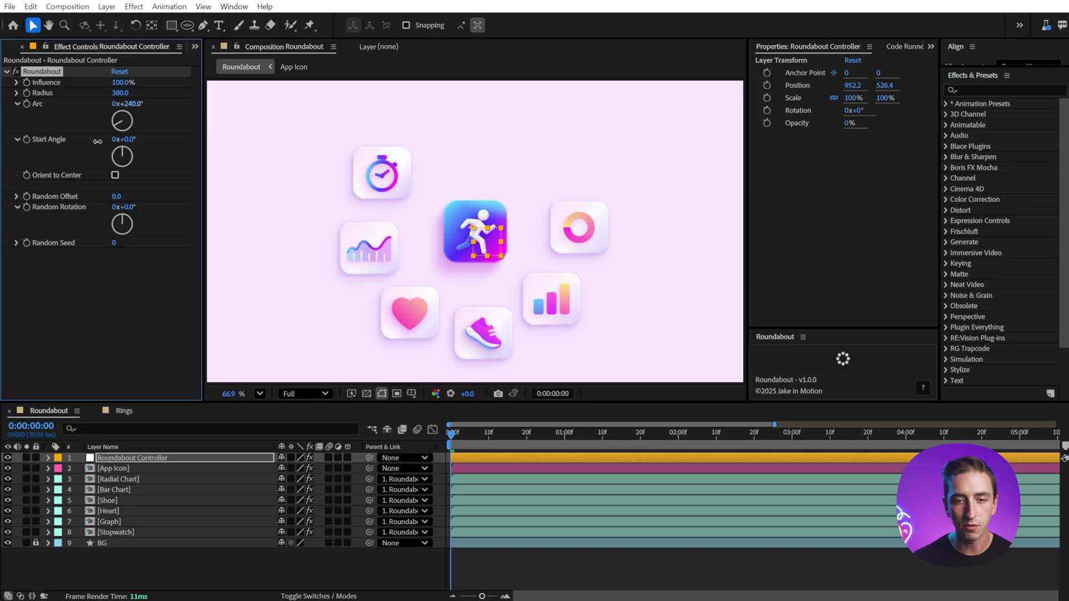
drag(97, 142, 201, 136)
click(115, 176)
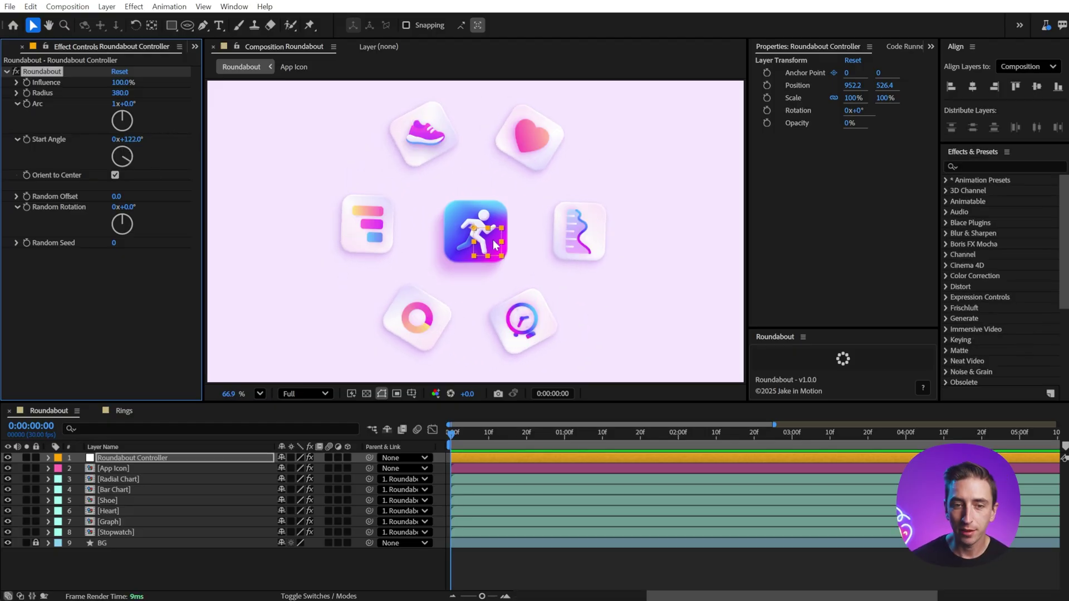
click(115, 176)
click(115, 492)
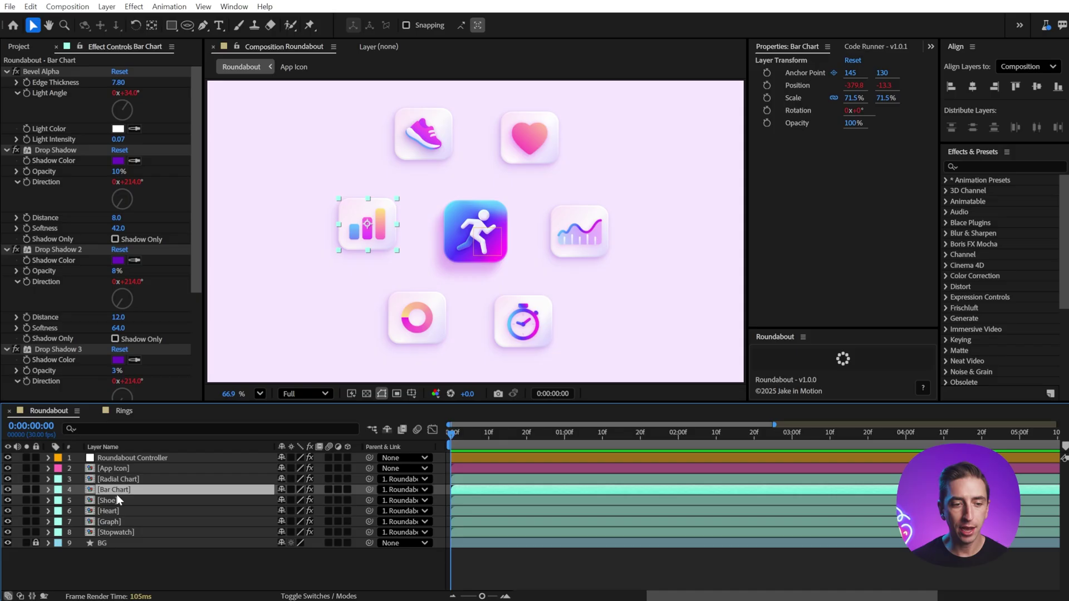
key(ctrl+bracketleft)
key(ctrl+bracketleft)
key(ctrl+bracketleft)
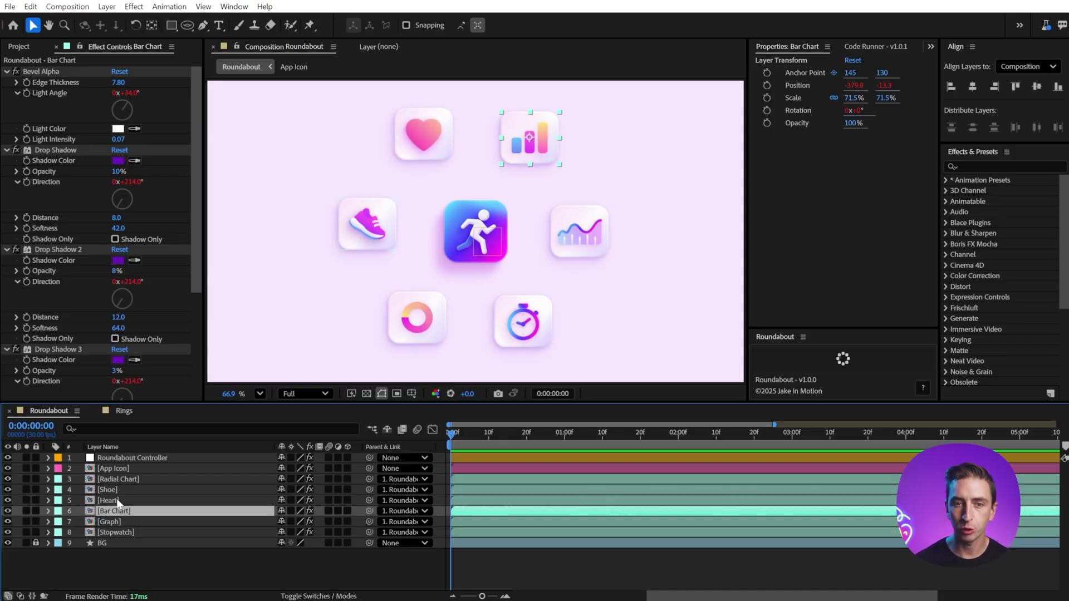
key(ctrl+bracketright)
key(ctrl+bracketright)
key(ctrl+bracketright)
key(ctrl+bracketright)
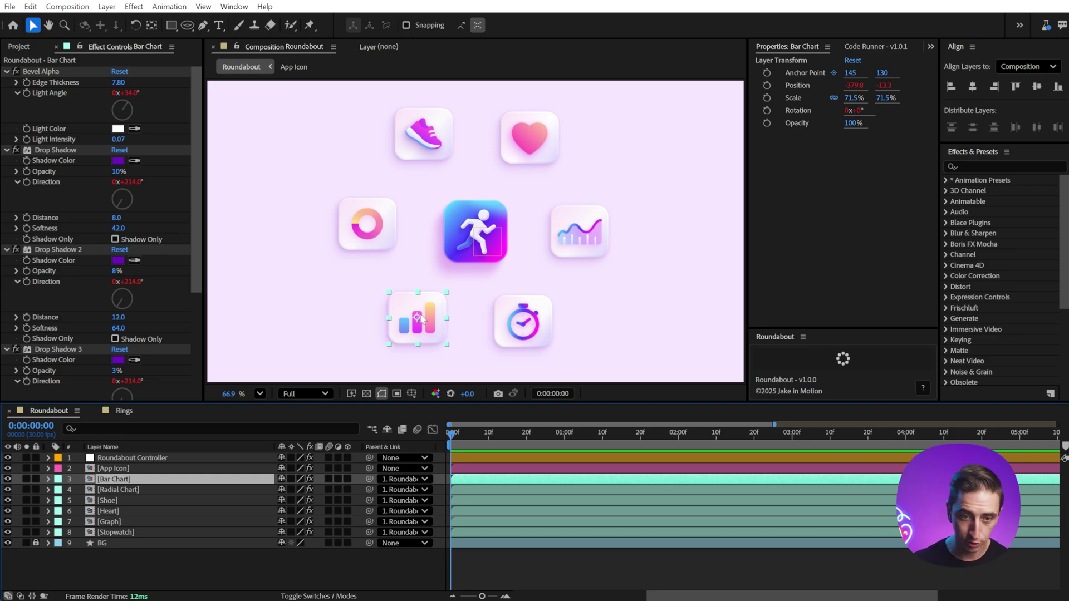
key(ctrl+bracketleft)
key(ctrl+Up)
key(ctrl+Up)
key(ctrl+Up)
Randomize the ring with Random Offset 30 and Random Seed 280, then drop Influence to 0%.
drag(118, 198, 159, 202)
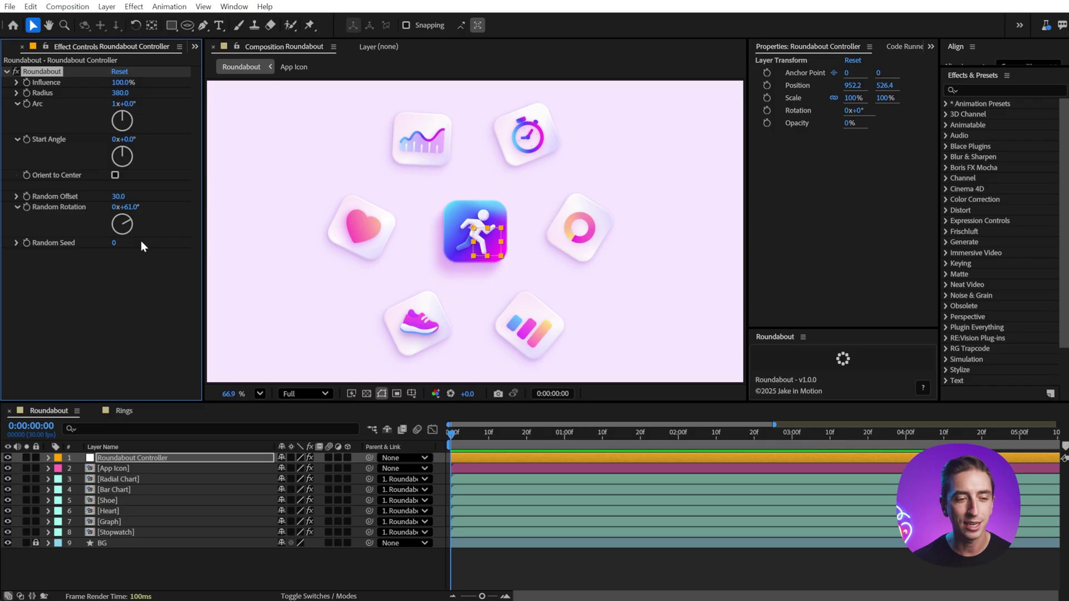
drag(115, 248, 131, 246)
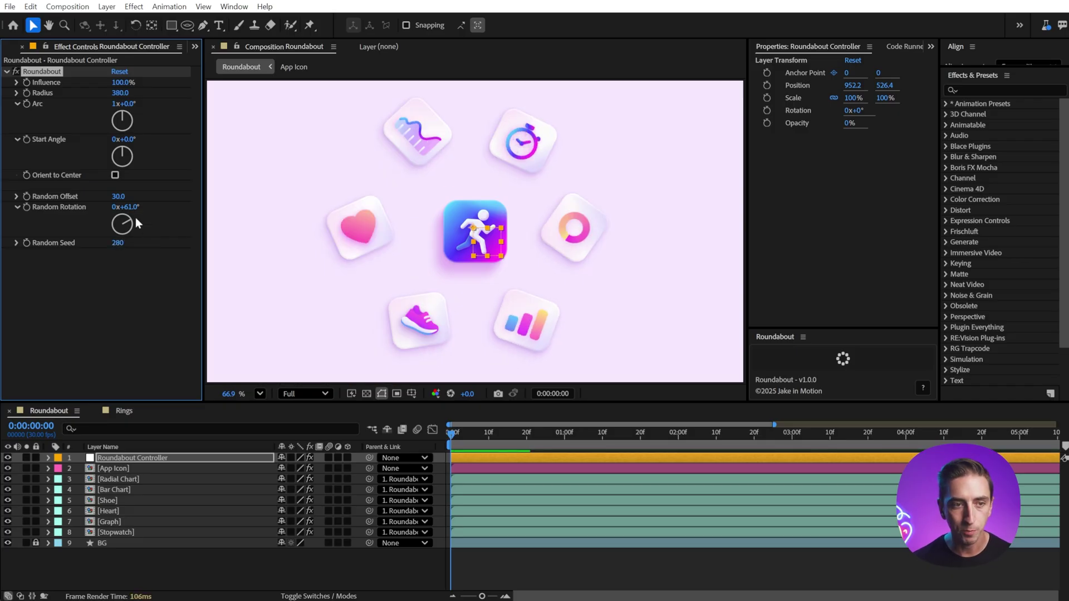
drag(120, 92, 121, 93)
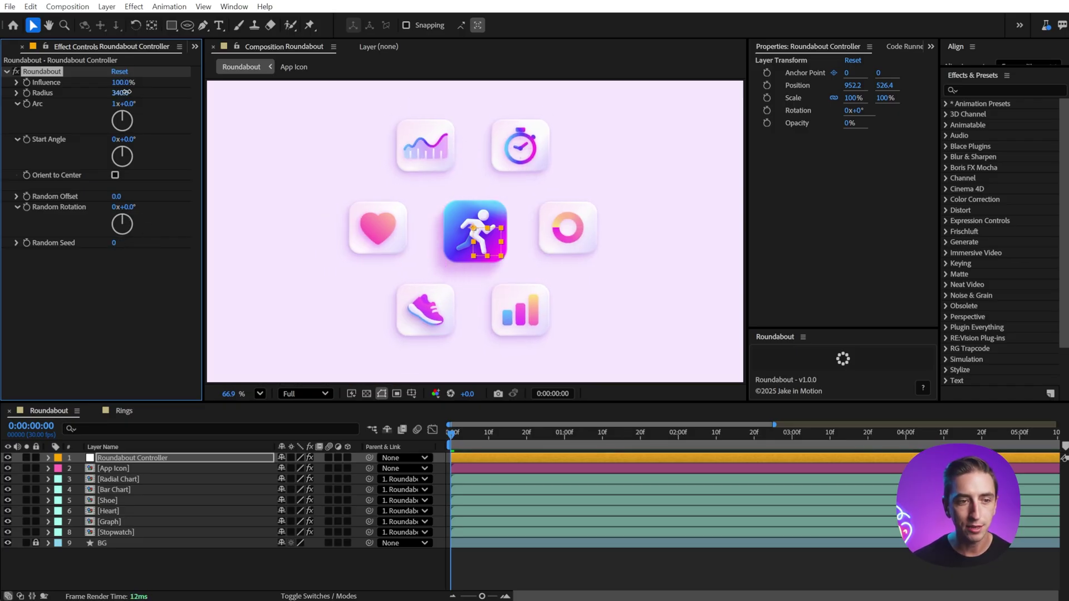
key(ctrl+z)
key(ctrl+z)
key(ctrl+z)
key(ctrl+z)
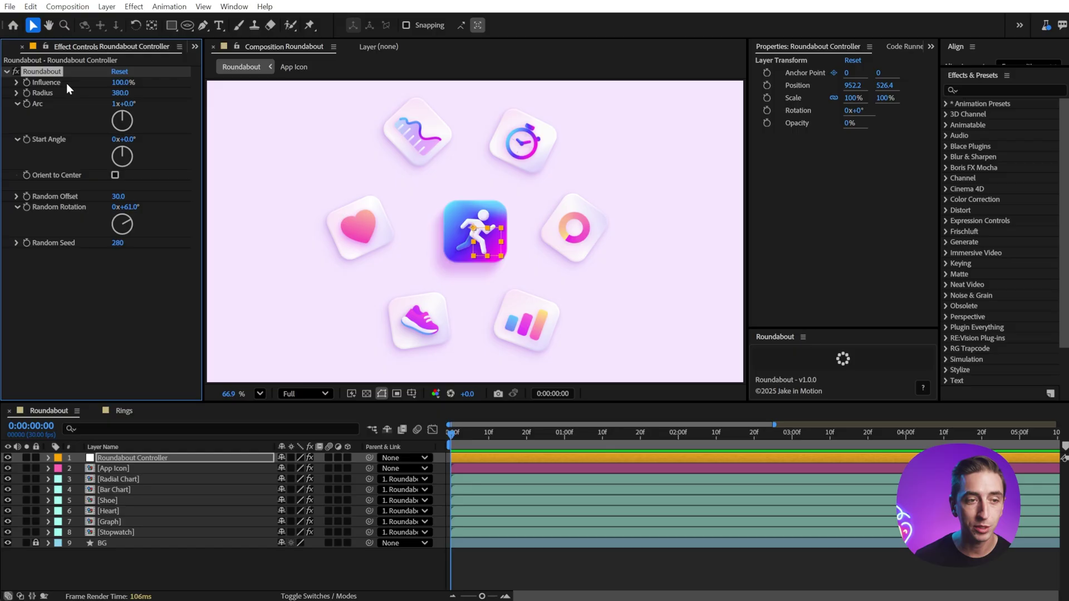
drag(120, 83, 35, 78)
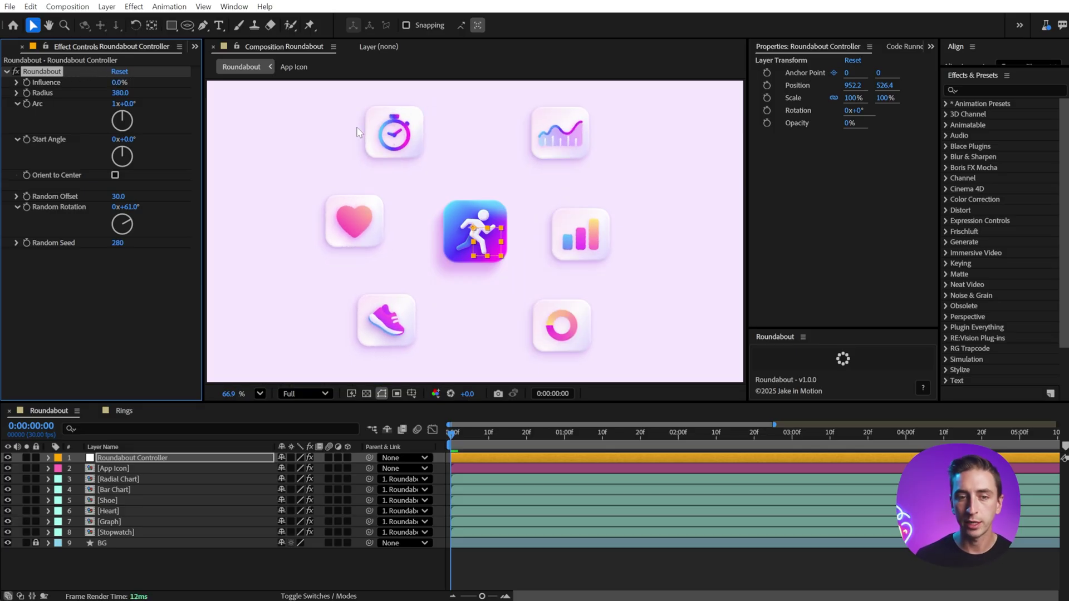
Drag the stopwatch, heart, shoe, graph and bar chart icons into a bottom row.
drag(359, 133, 383, 308)
drag(356, 234, 437, 321)
drag(563, 145, 683, 314)
drag(579, 236, 536, 308)
Distribute the six icons horizontally, align their vertical centers, and keyframe Influence at 0%.
drag(721, 363, 231, 271)
drag(975, 67, 987, 143)
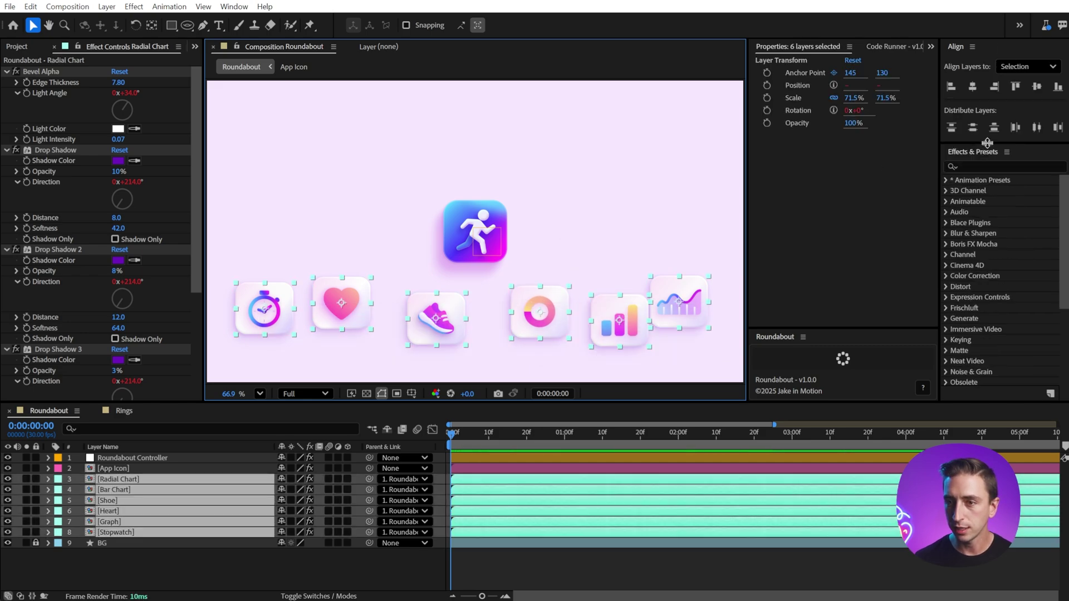
click(1035, 127)
click(1037, 86)
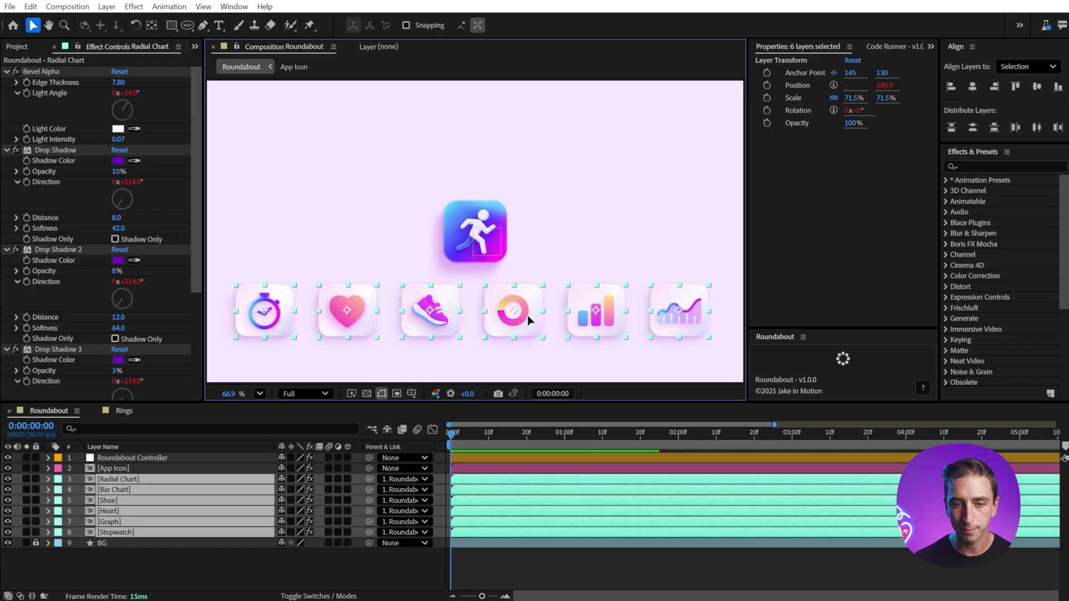
click(132, 457)
click(26, 84)
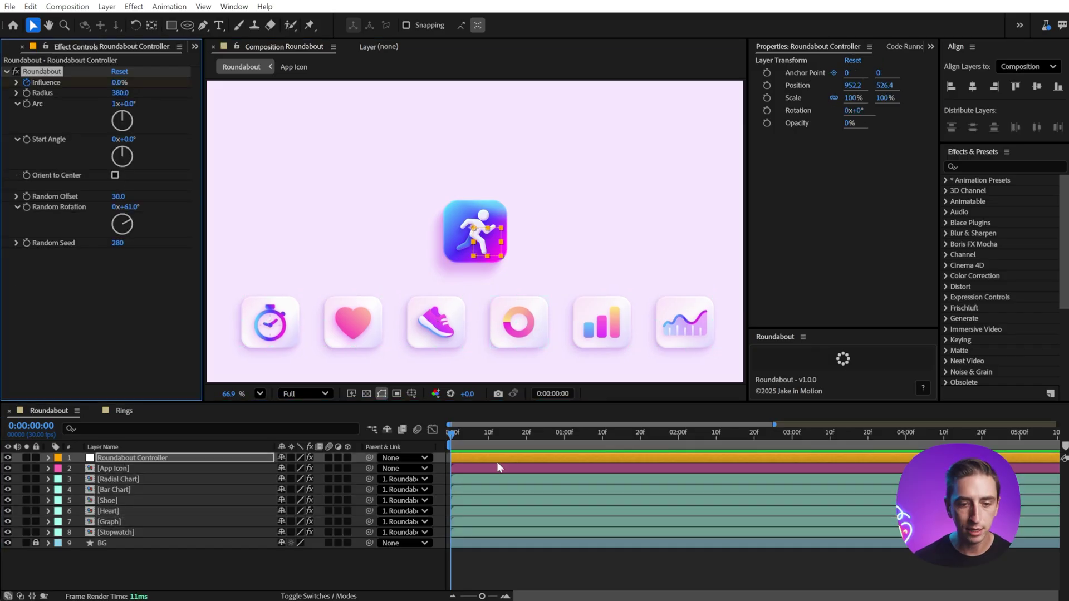
Keyframe Influence at 100% one second later and ease the keyframes in the Graph Editor.
click(480, 433)
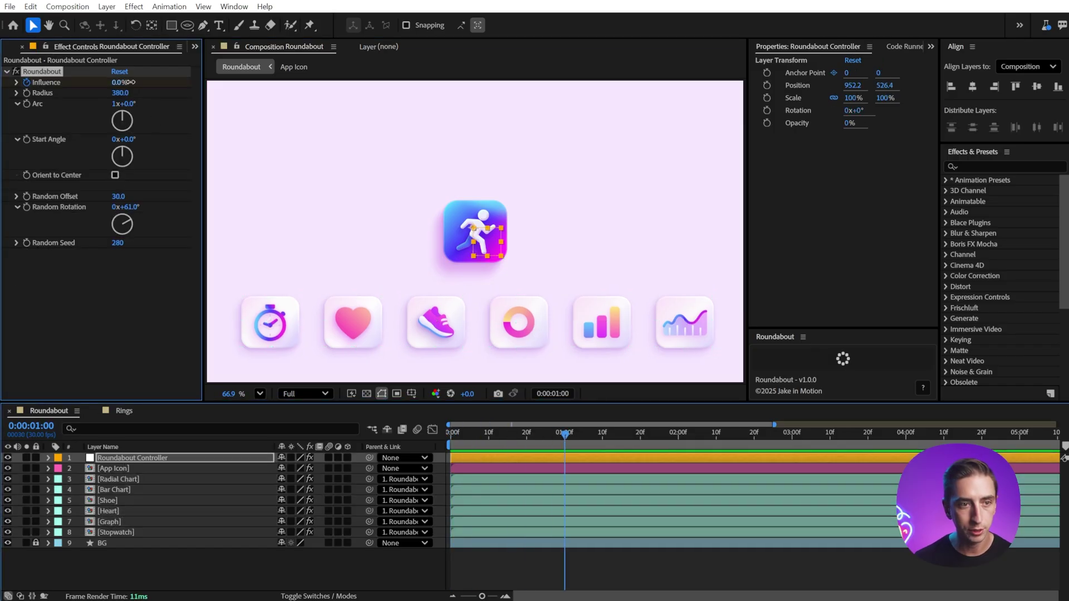
drag(120, 82, 306, 83)
key(u)
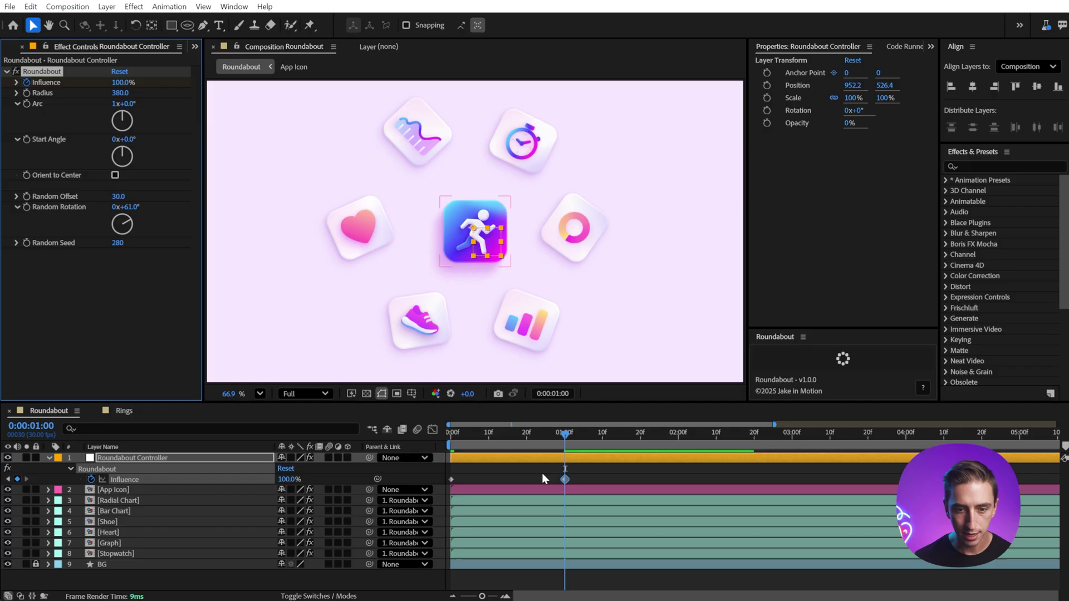
click(432, 429)
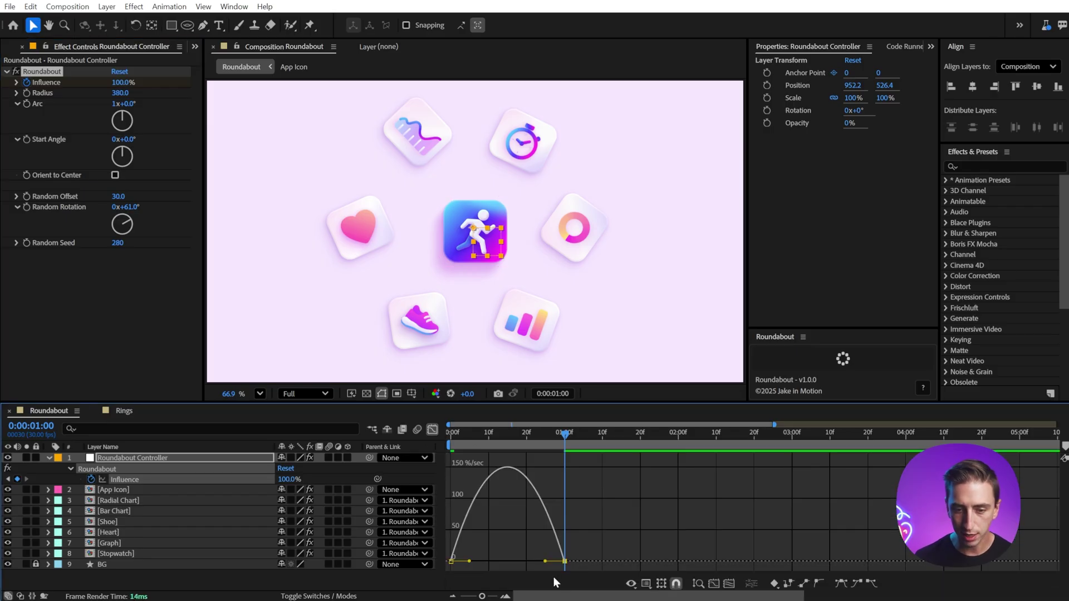
drag(545, 562, 489, 561)
click(432, 430)
Preview the fly-in from the start and set Random Rotation to 0°.
key(Home)
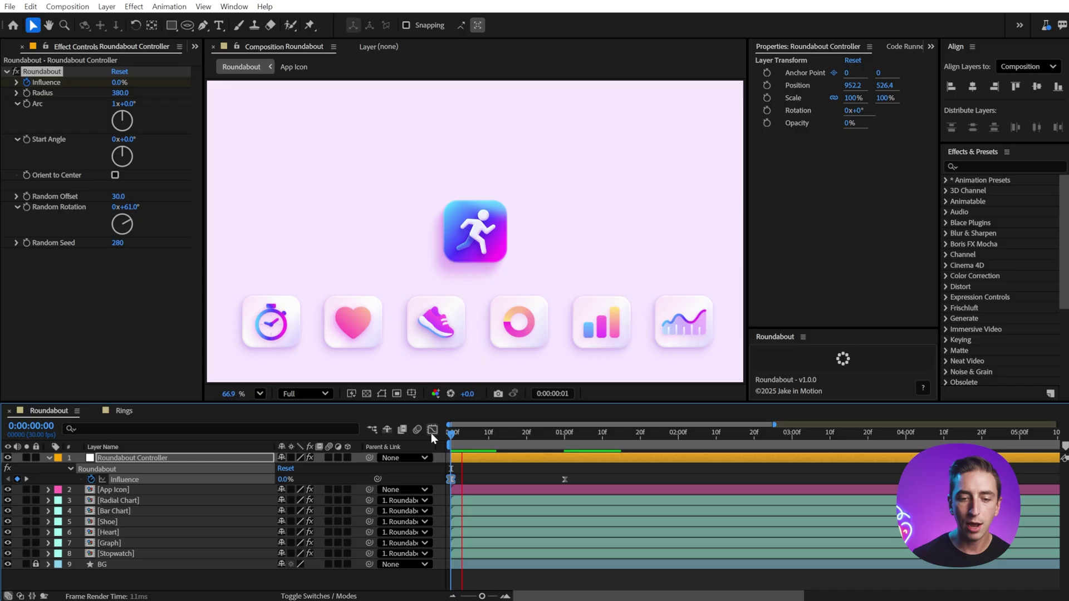
key(space)
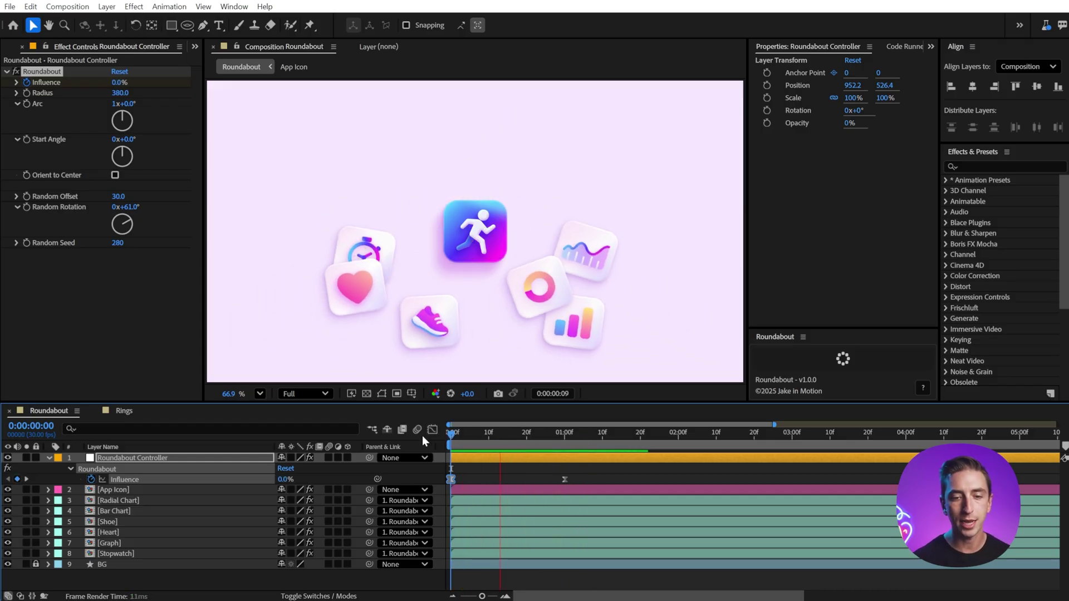
key(space)
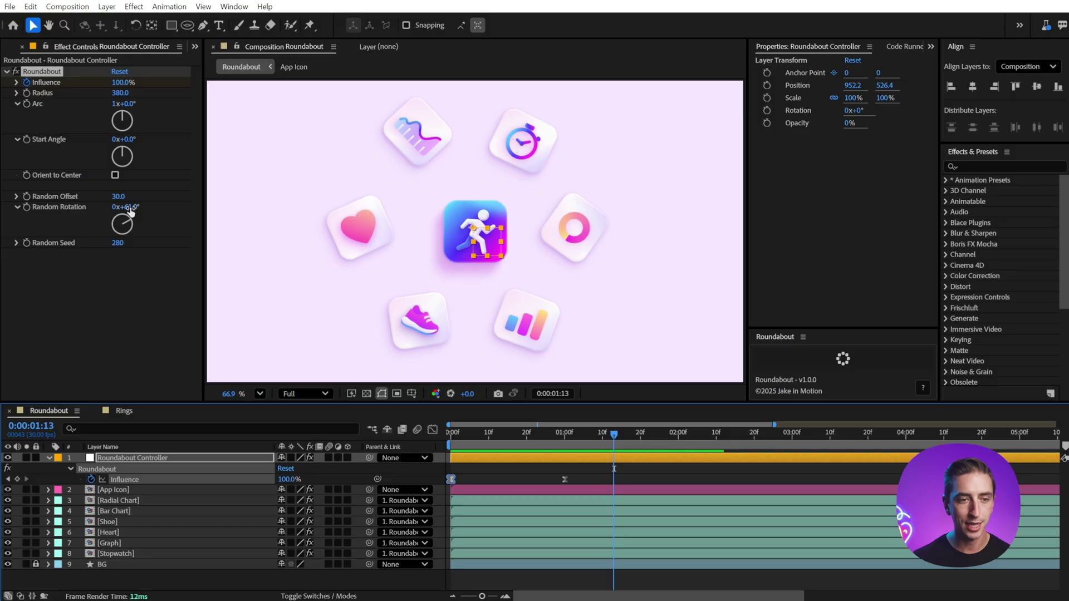
click(130, 207)
Confirm Random Rotation at 0° and set Random Offset to 0.
key(Return)
click(117, 196)
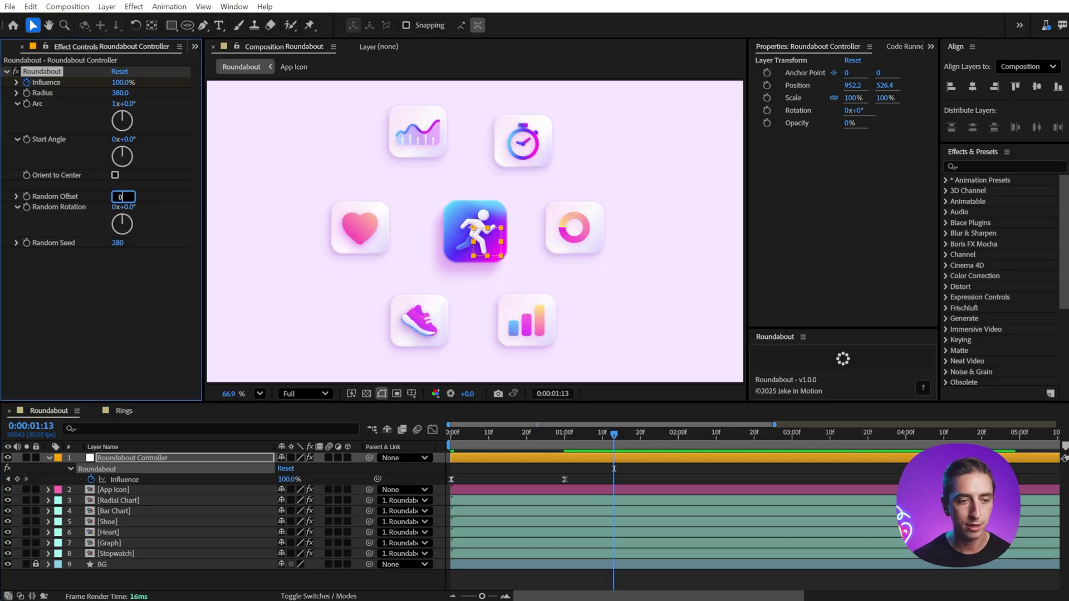
text(0)
key(Return)
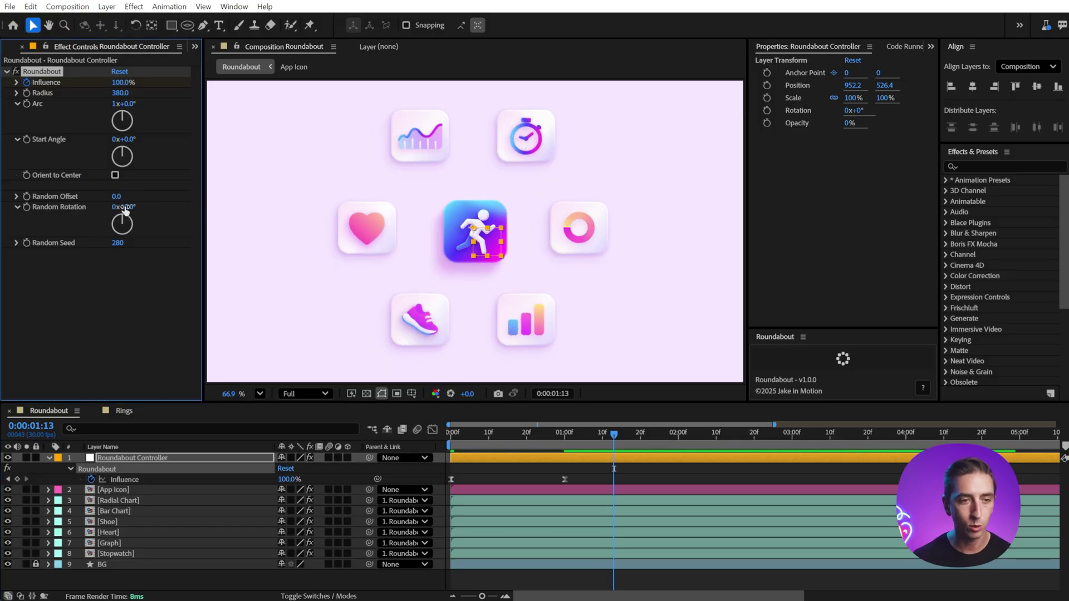
Drive Start Angle with the expression time * 40 and preview the revolving ring.
alt+click(26, 140)
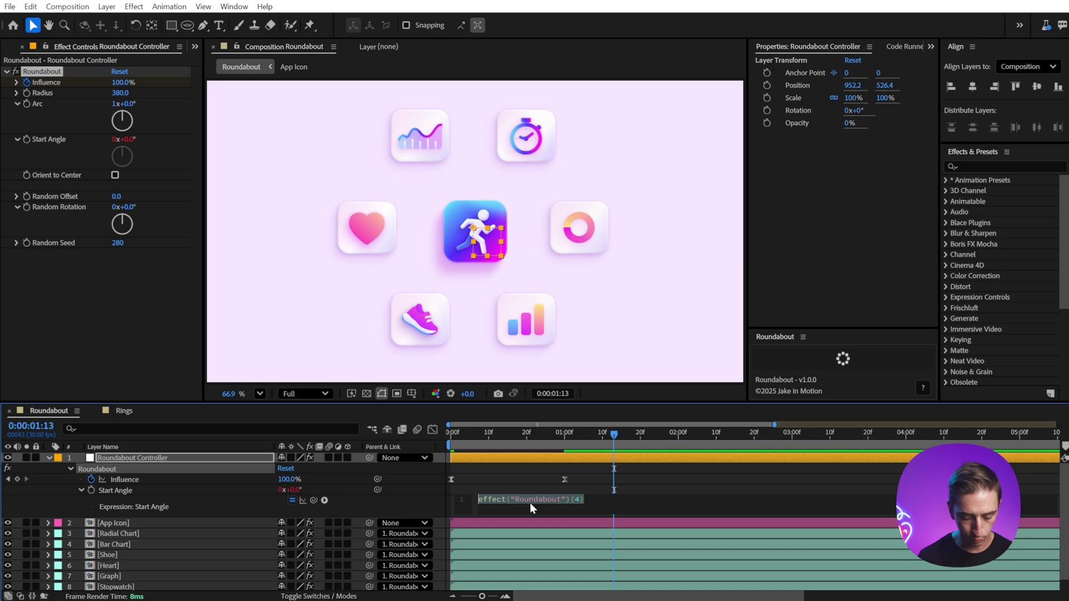
text(time * 40)
key(KP_Enter)
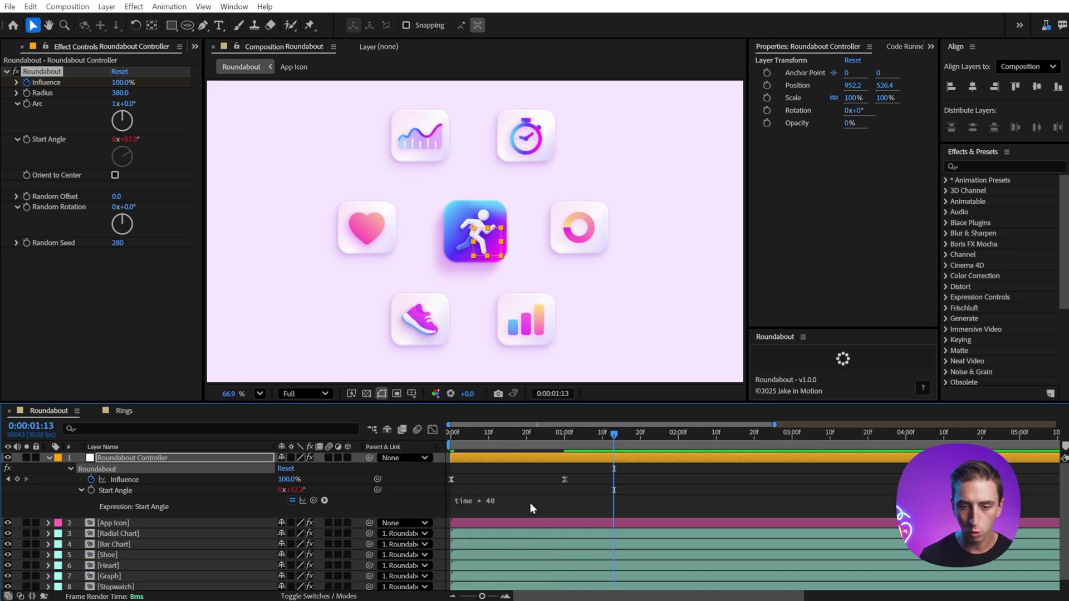
key(space)
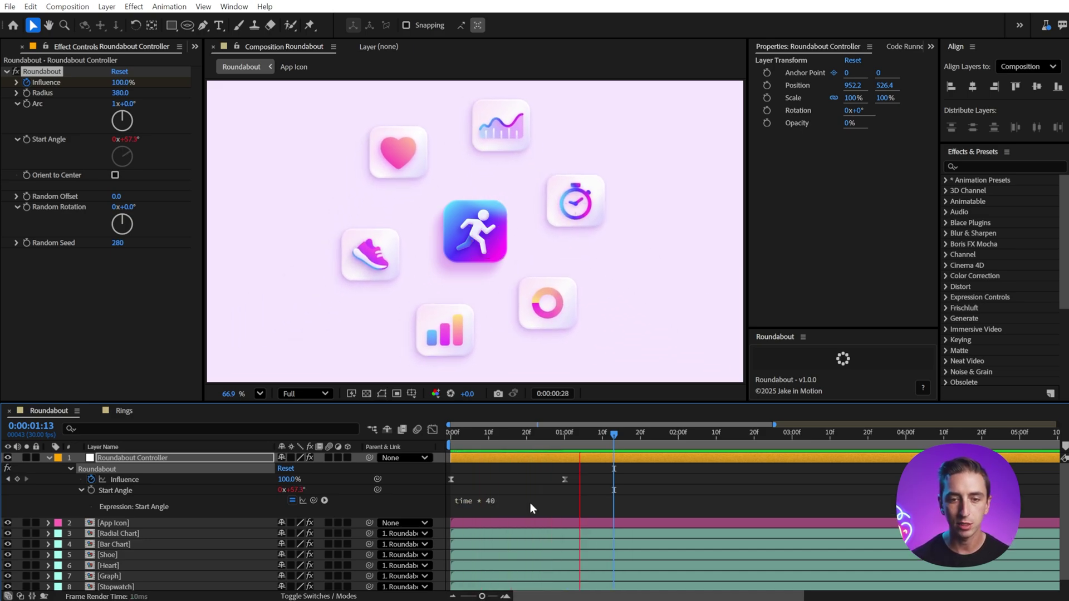
Shift both Influence keyframes one second later, preview, and open the Rings composition.
mouse_move(582, 479)
mouse_down()
mouse_move(447, 486)
mouse_move(565, 483)
mouse_up()
key(space)
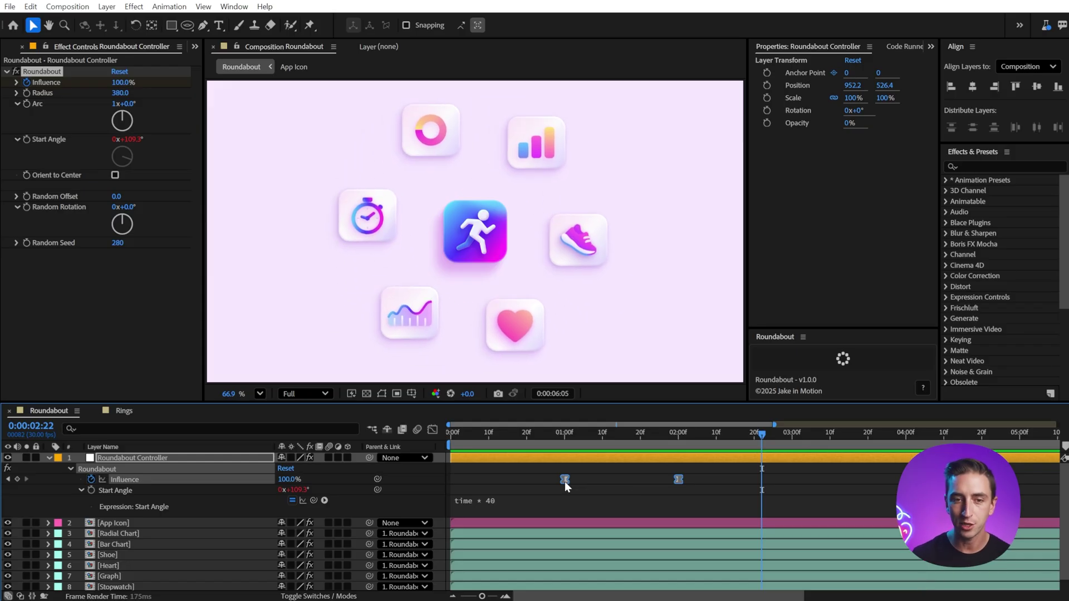
key(space)
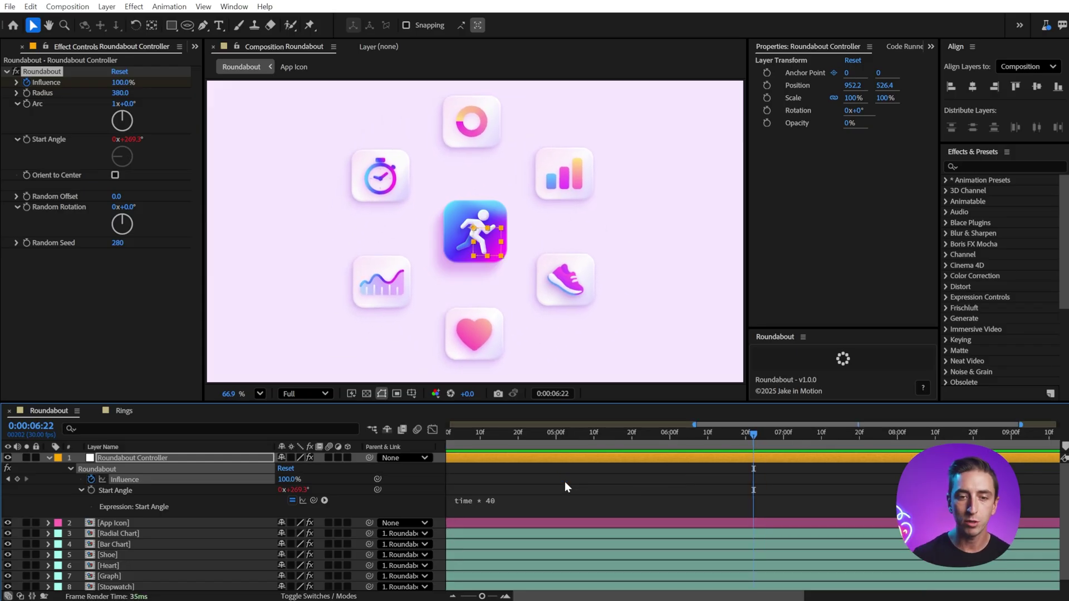
click(121, 411)
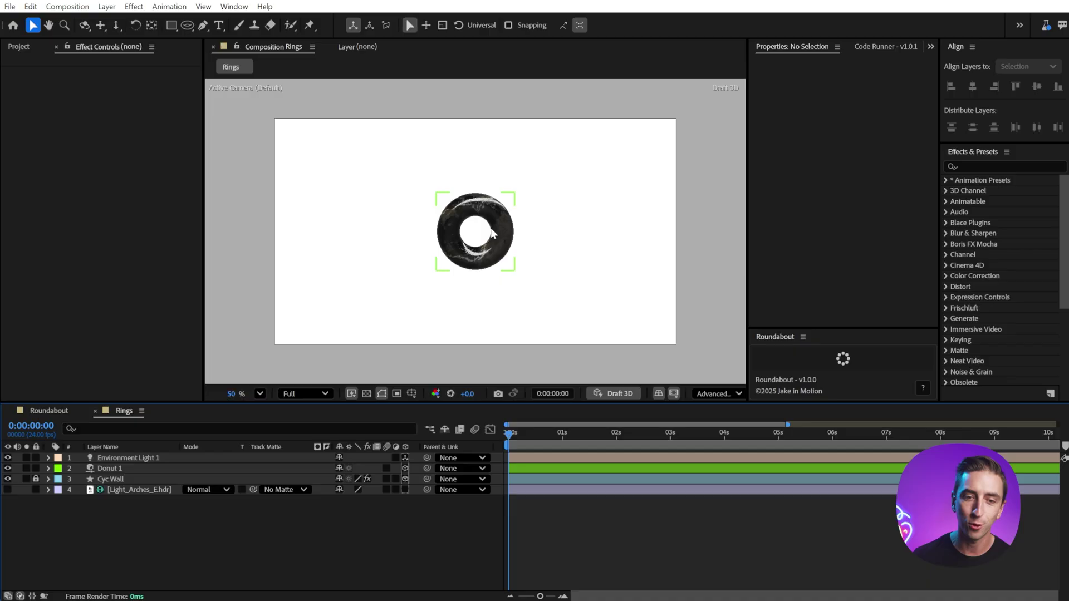
Duplicate Donut 1 into eight layers, Donut 1 through Donut 8, and select them all.
click(491, 232)
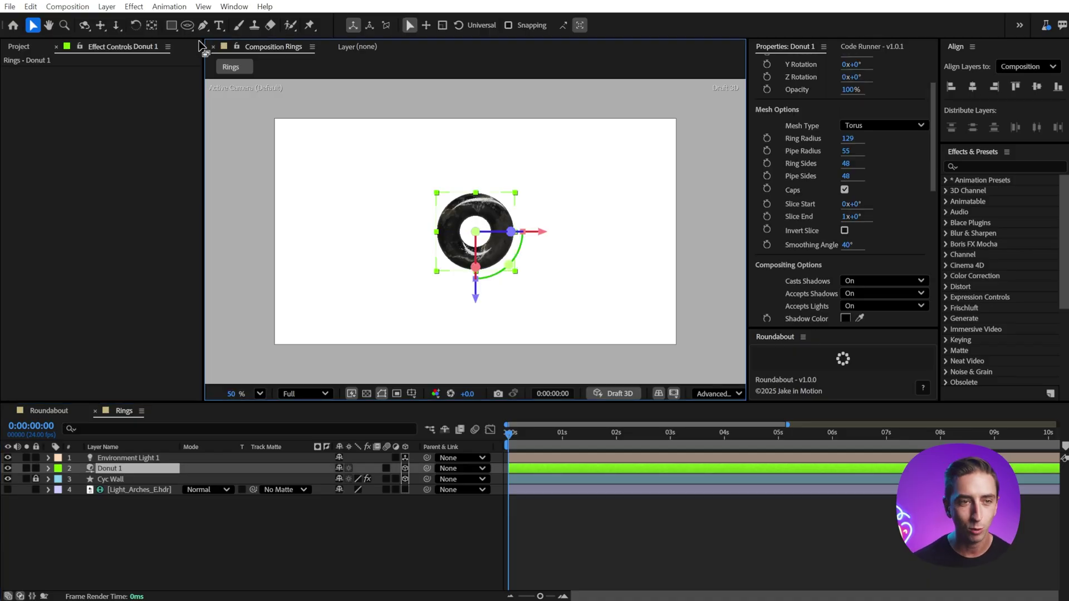
click(187, 26)
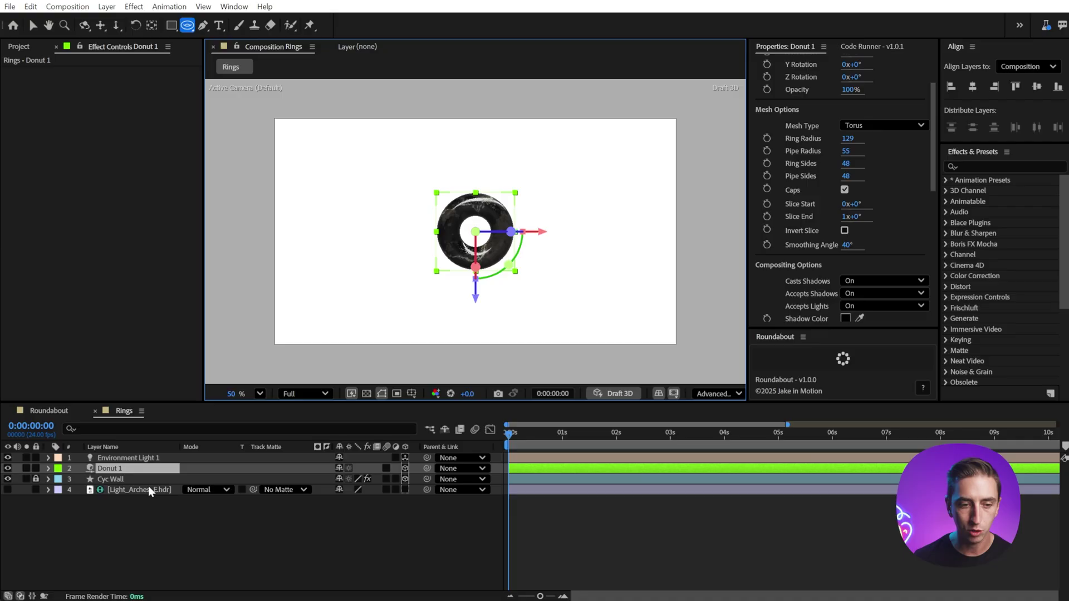
key(v)
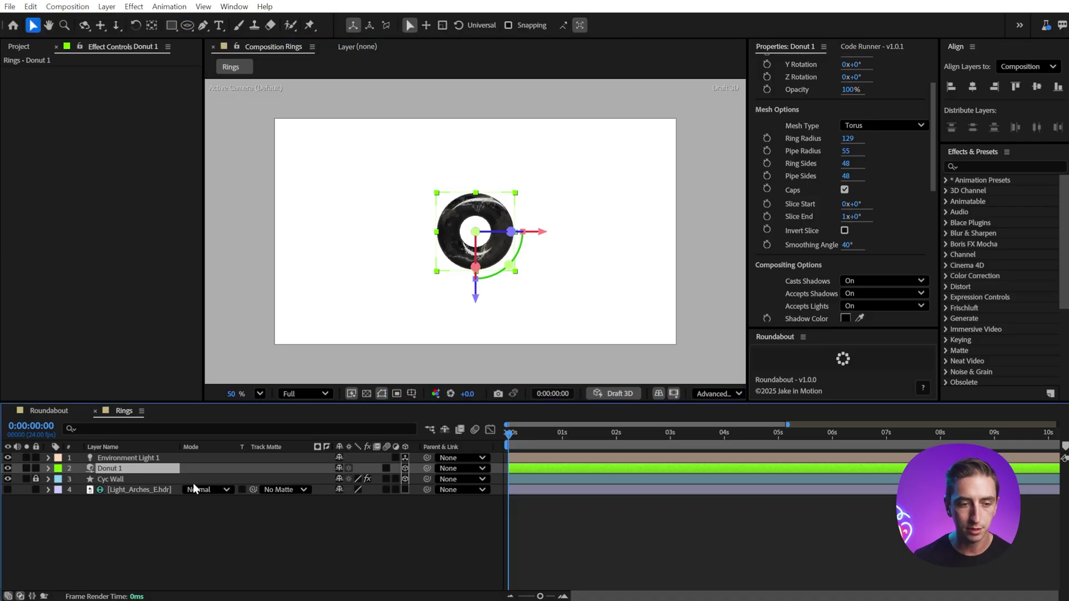
click(485, 225)
key(ctrl+d)
key(ctrl+d)
key(ctrl+d)
key(ctrl+d)
key(ctrl+d)
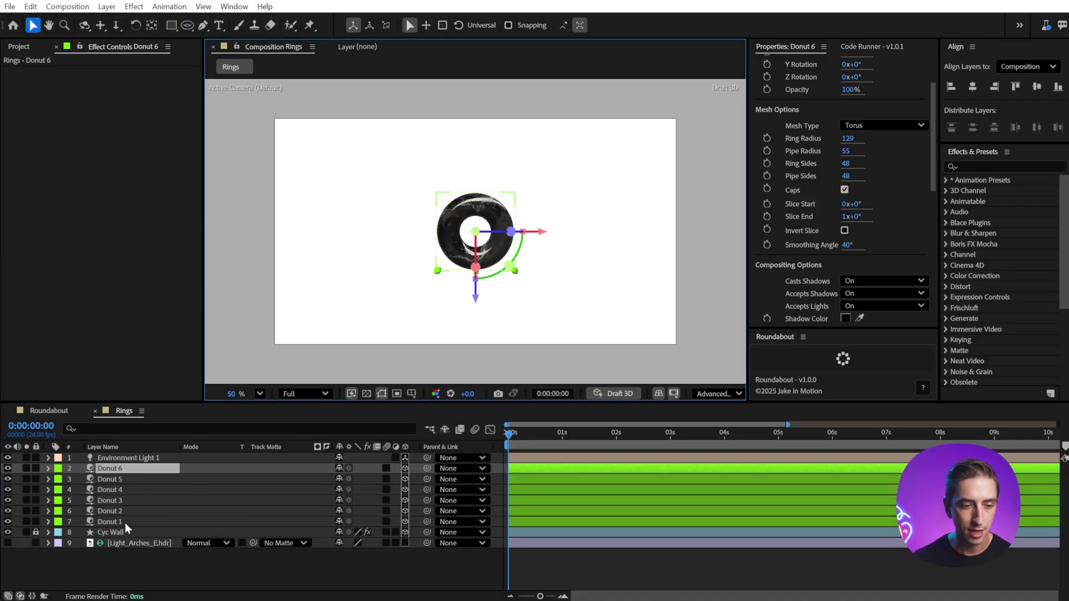
key(ctrl+d)
key(ctrl+d)
shift+click(144, 543)
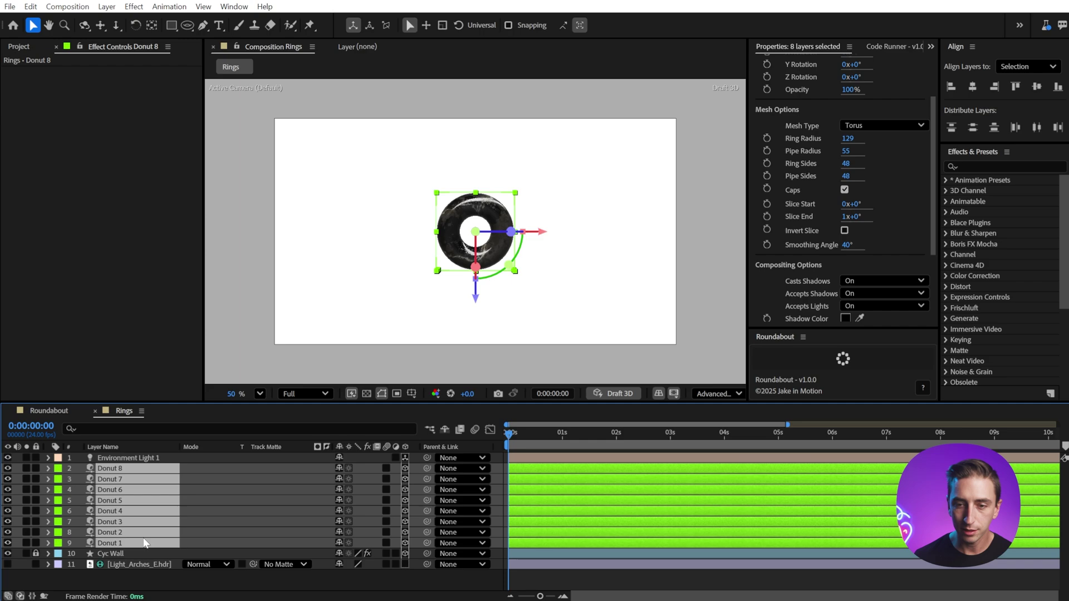
Apply Roundabout to the eight donuts and rotate the controller in 3D space.
click(843, 359)
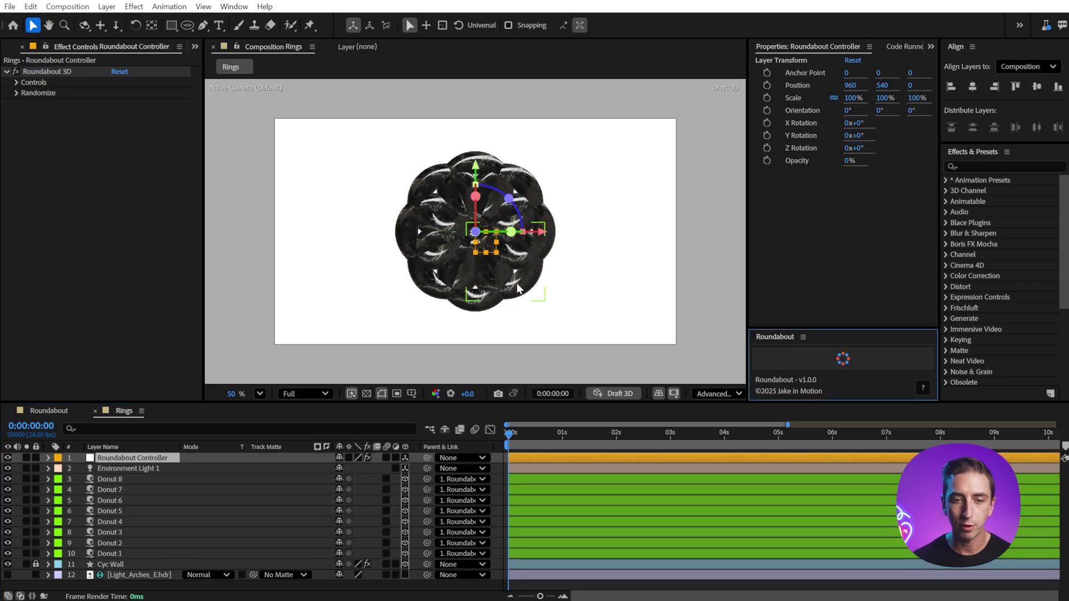
click(28, 84)
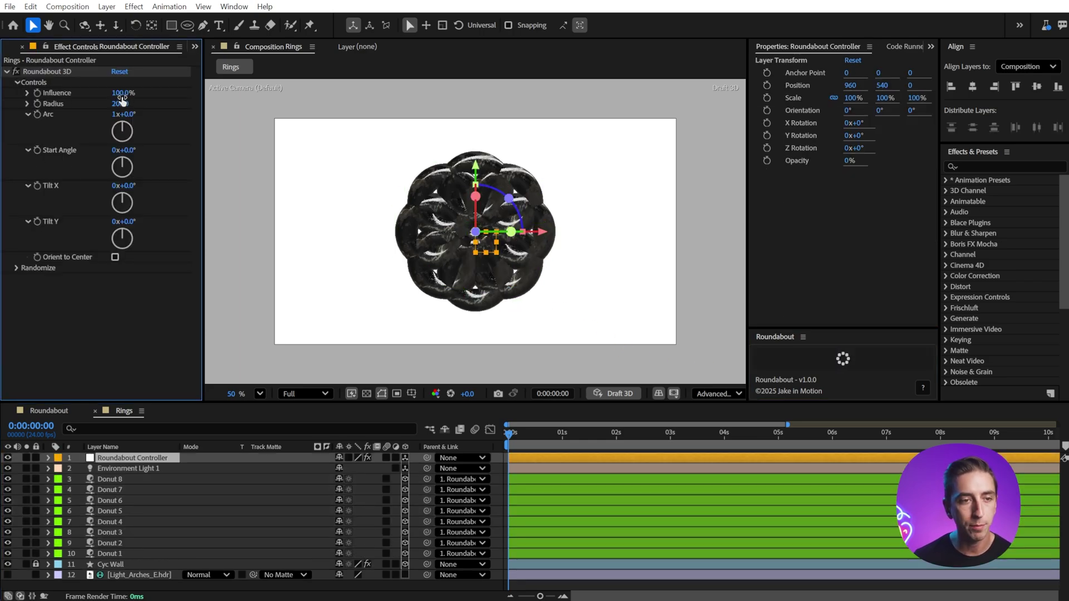
drag(119, 104, 167, 104)
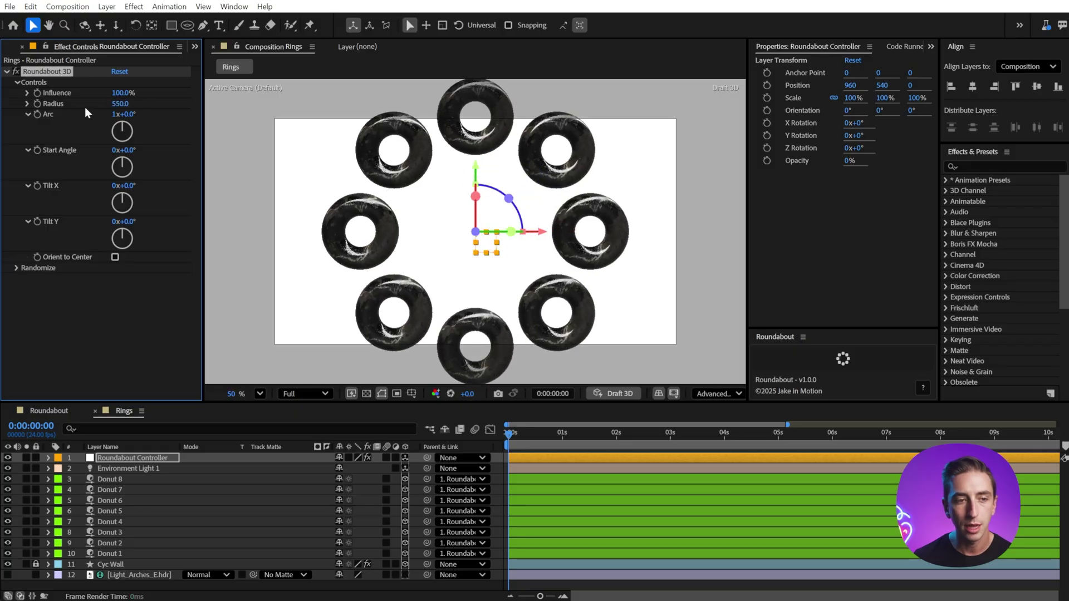
key(w)
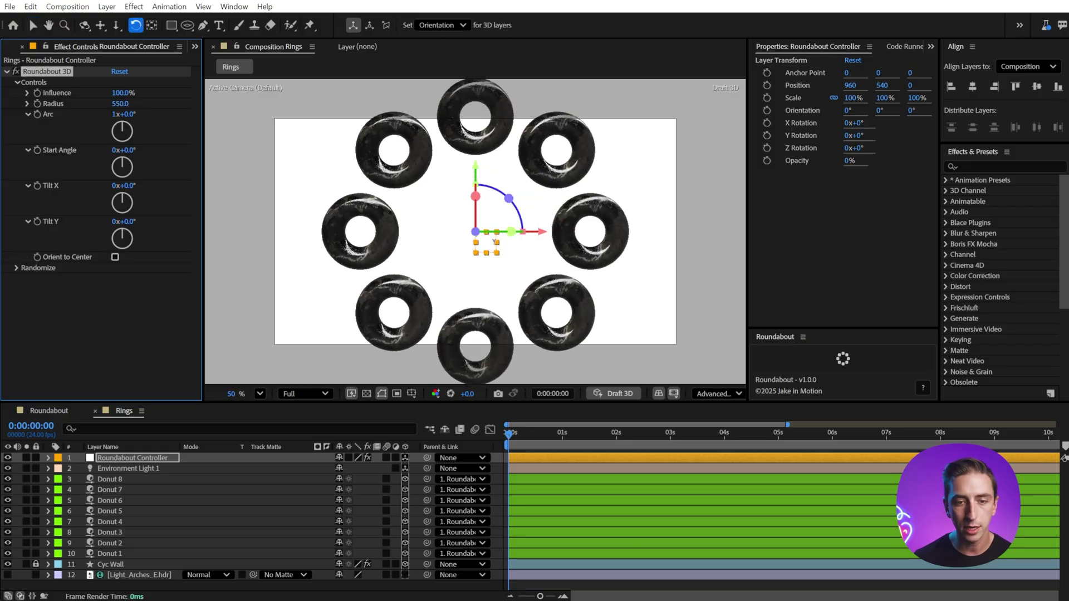
drag(418, 166, 210, 233)
key(v)
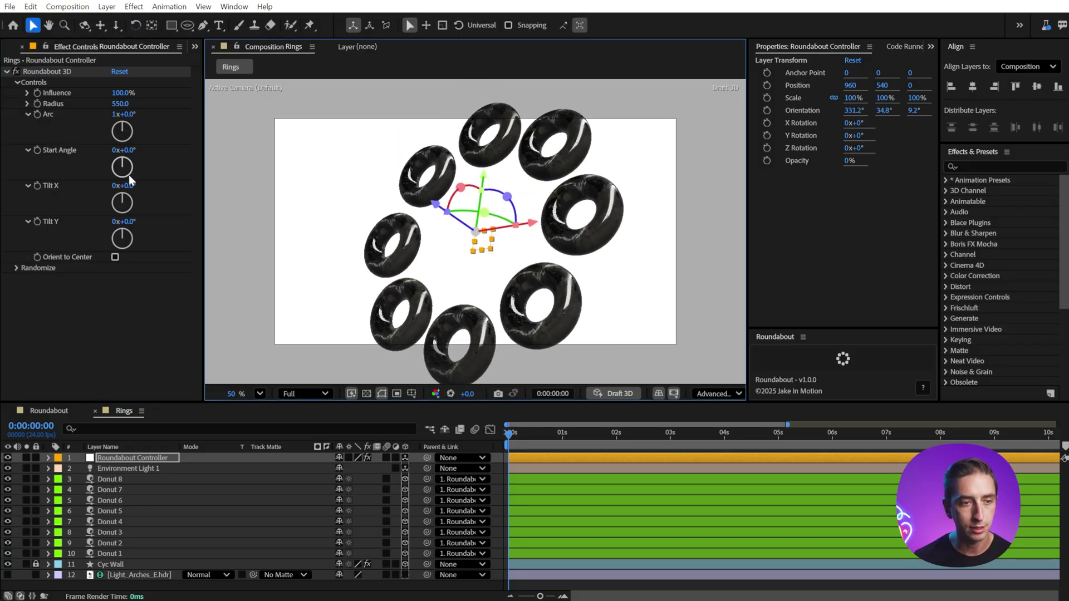
Set Radius 610, Arc 1x, Start Angle 120°, Tilt X 111°, and enable Orient to Center.
drag(119, 103, 144, 125)
drag(78, 117, 111, 115)
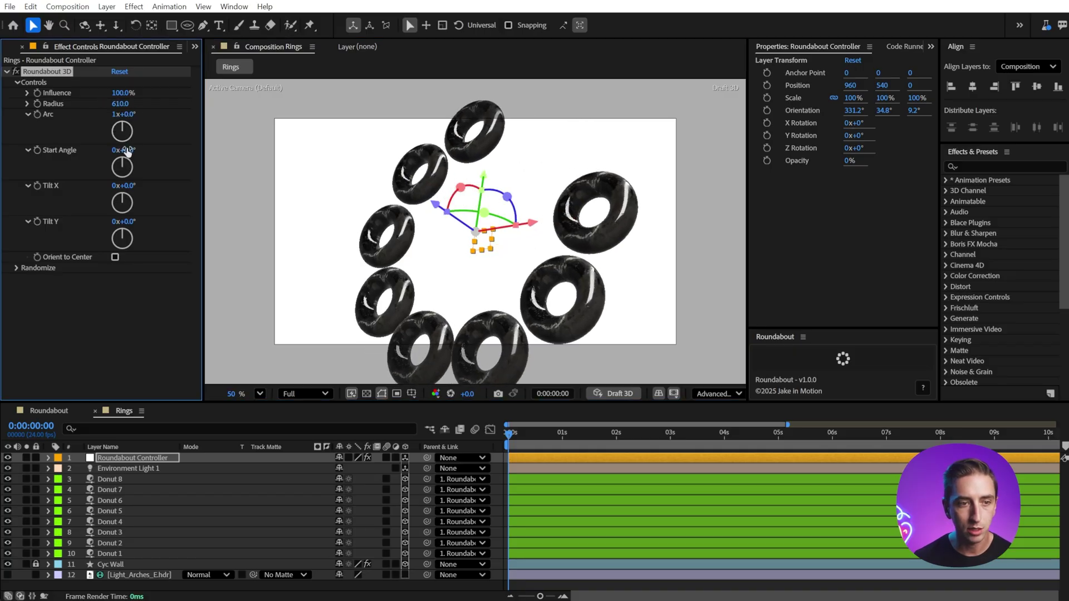
drag(124, 151, 203, 147)
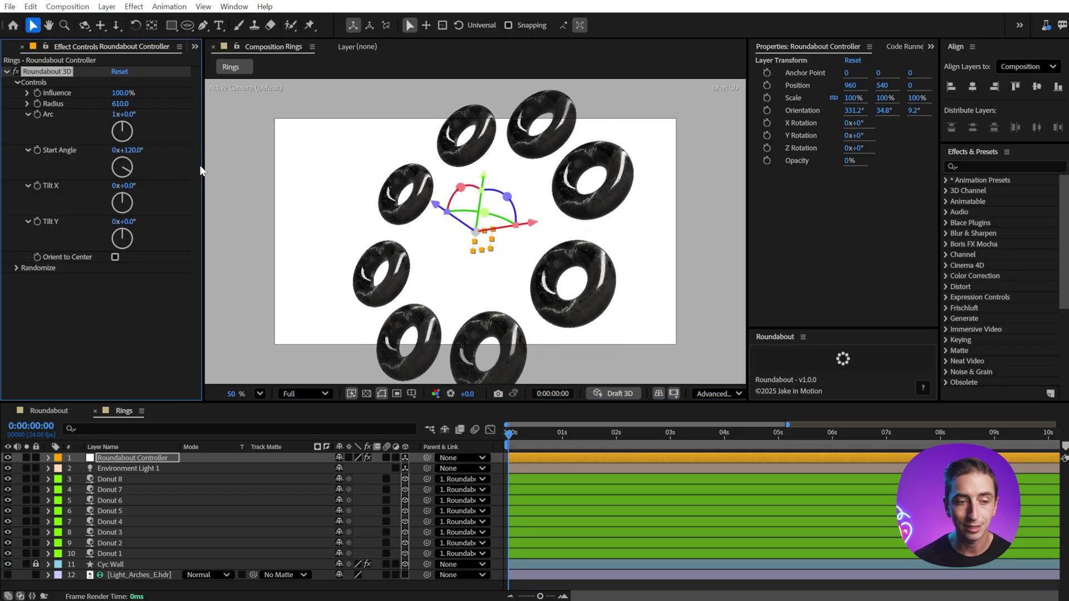
drag(133, 185, 165, 186)
key(ctrl+z)
drag(128, 222, 181, 219)
key(ctrl+z)
drag(128, 186, 222, 214)
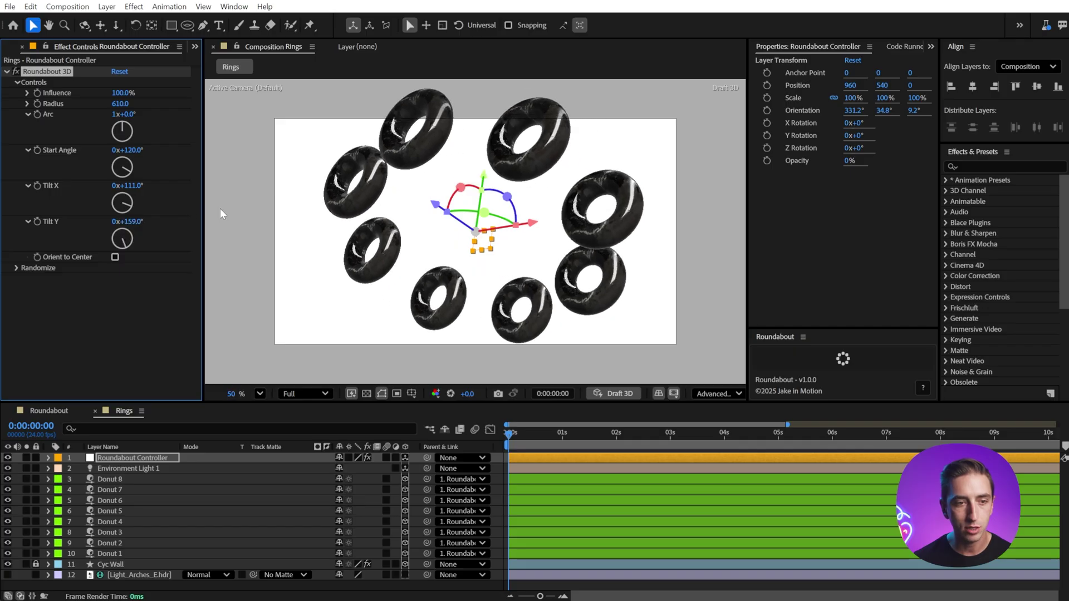
click(115, 257)
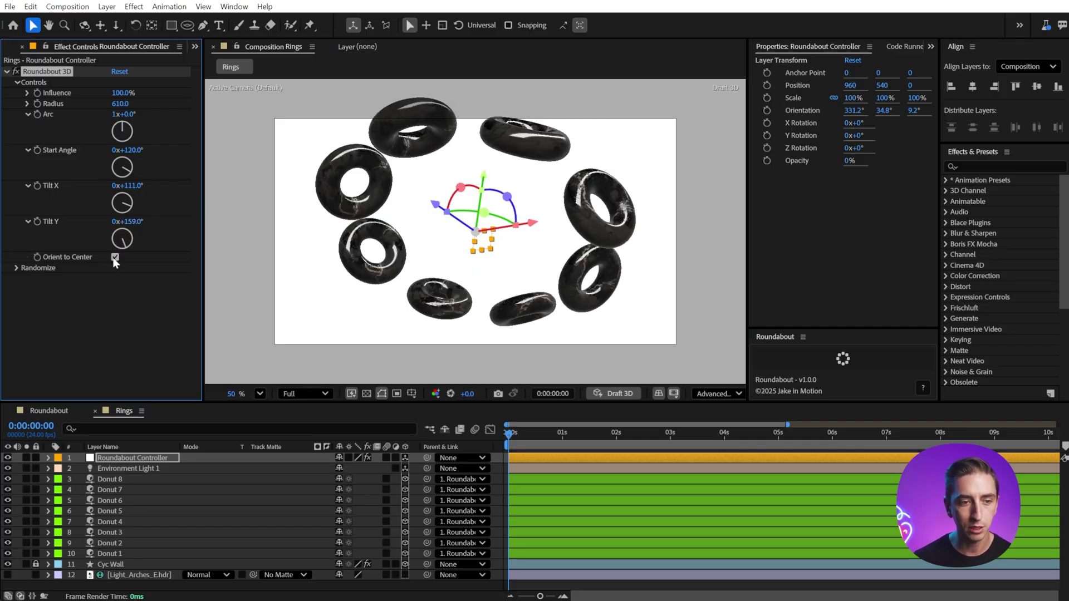
Drive Start Angle with the expression time*40 and preview the spinning donut ring.
alt+click(38, 151)
text(time* 40)
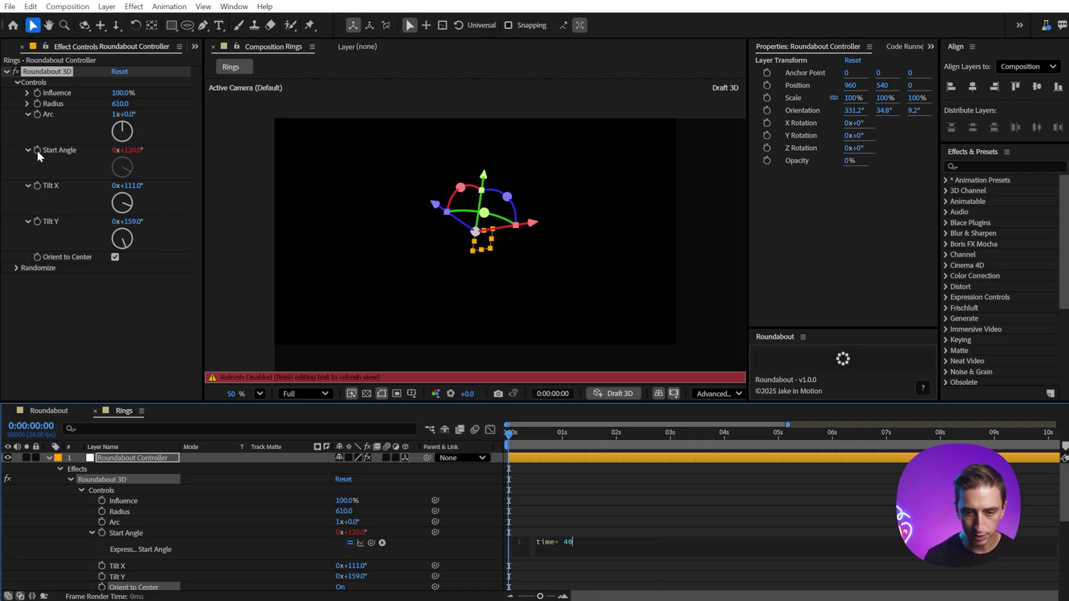
key(KP_Enter)
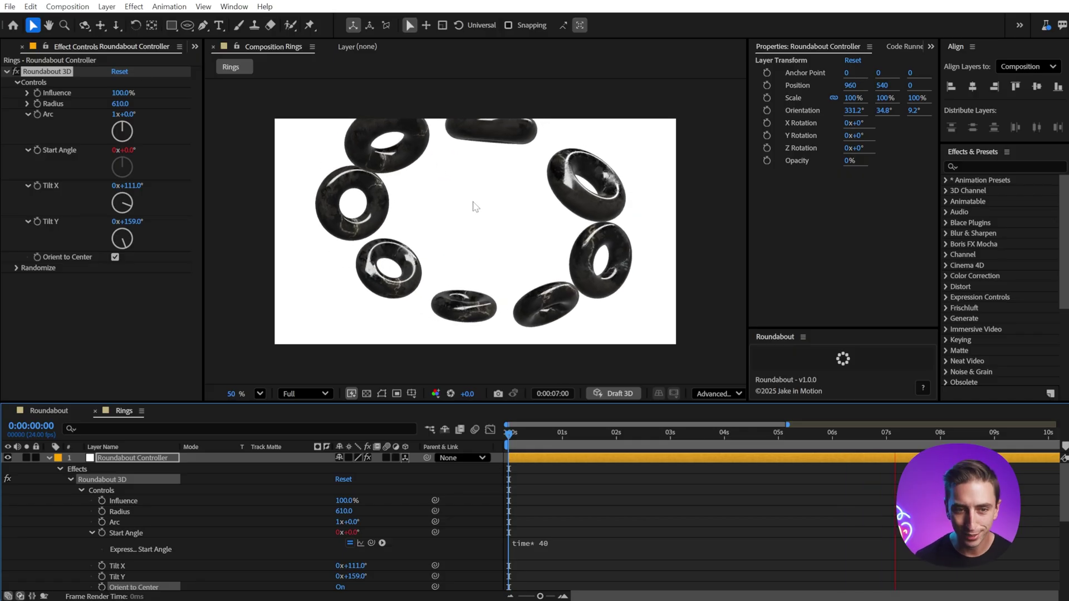
key(space)
key(c)
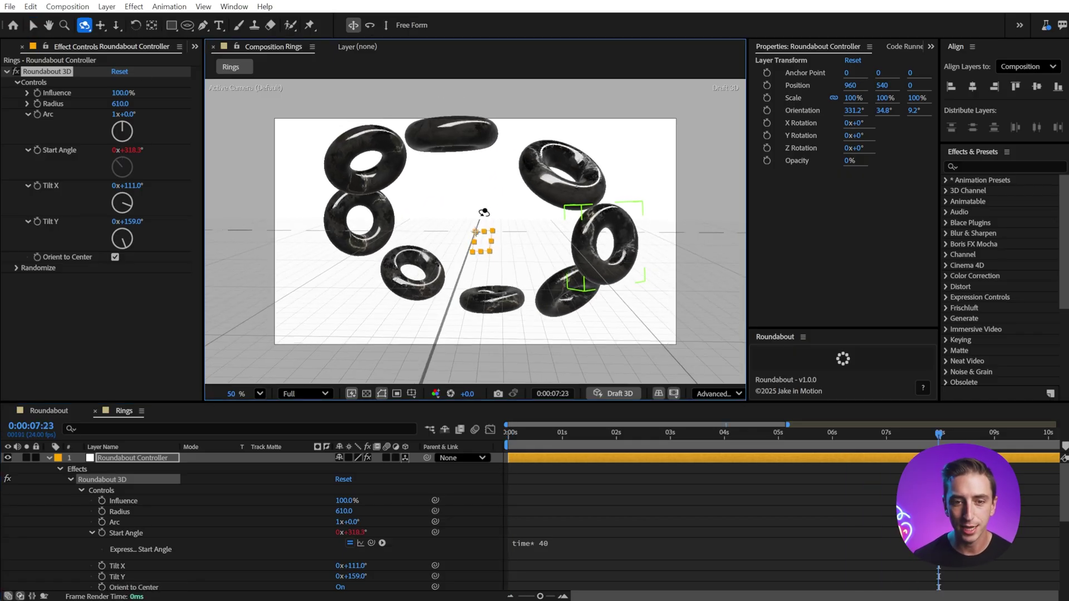
key(c)
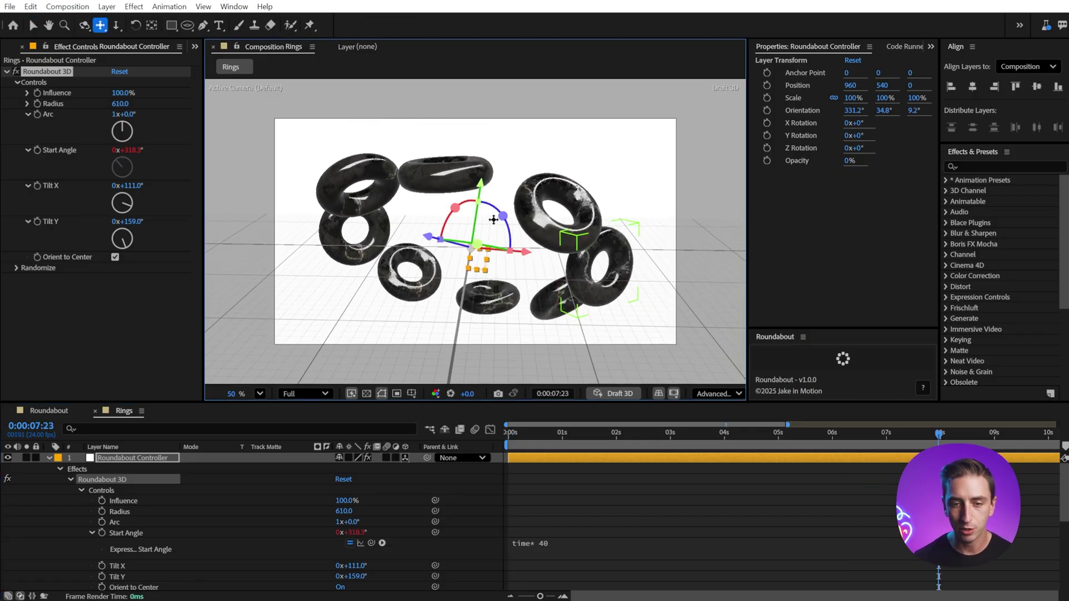
key(space)
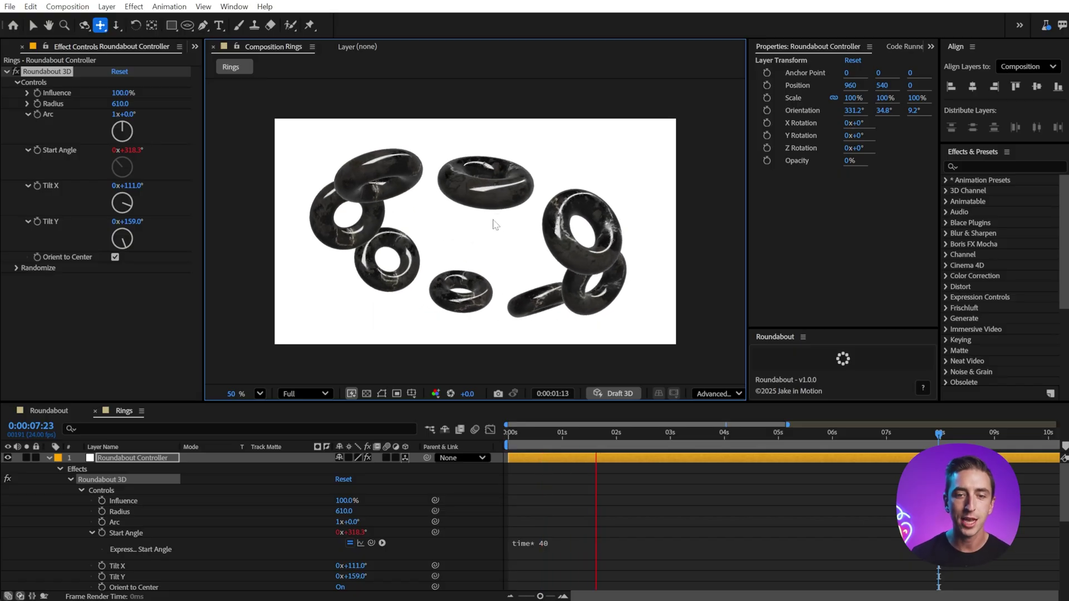
key(shift+slash)
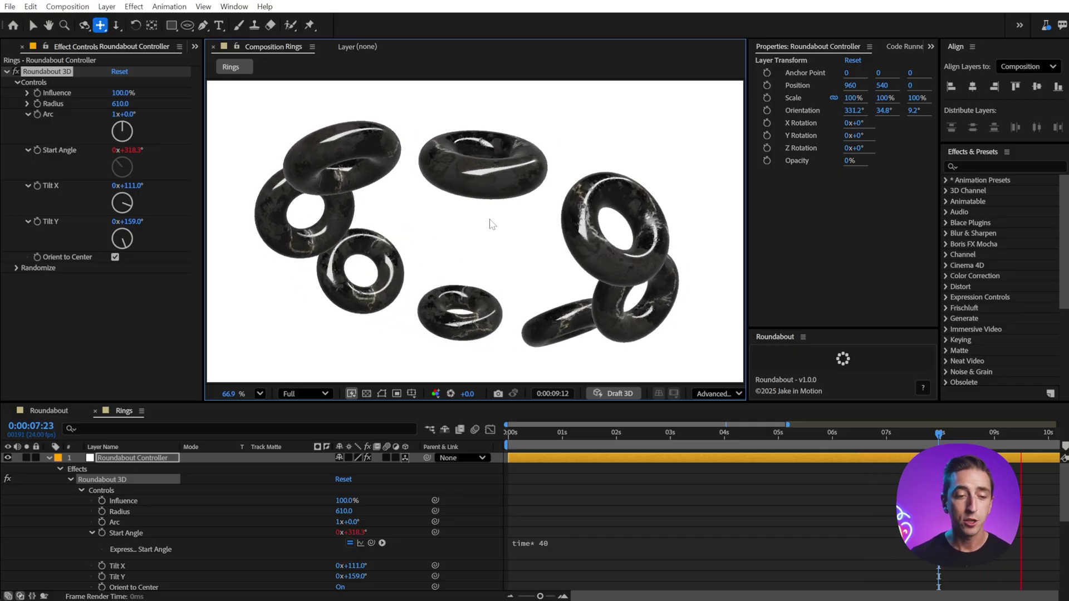
key(space)
click(49, 457)
key(ctrl+shift+a)
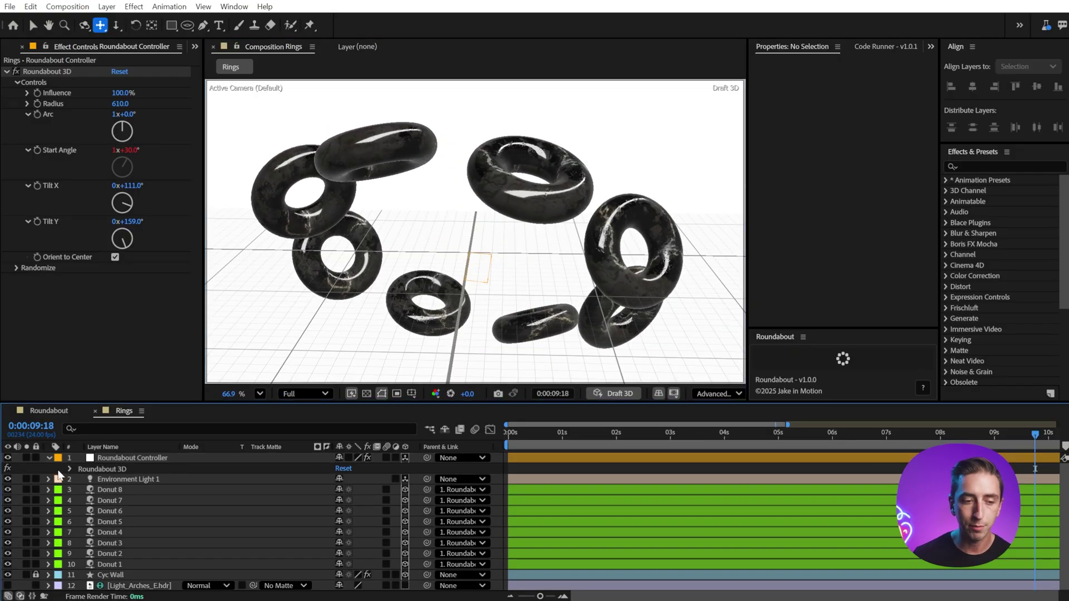
key(v)
click(321, 216)
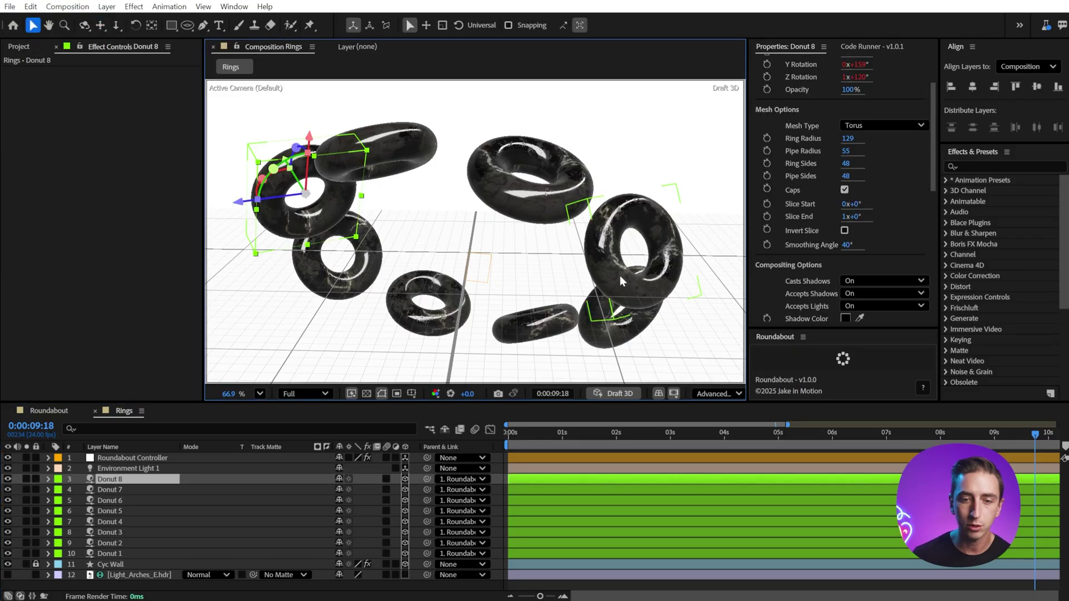
shift+click(600, 325)
click(888, 344)
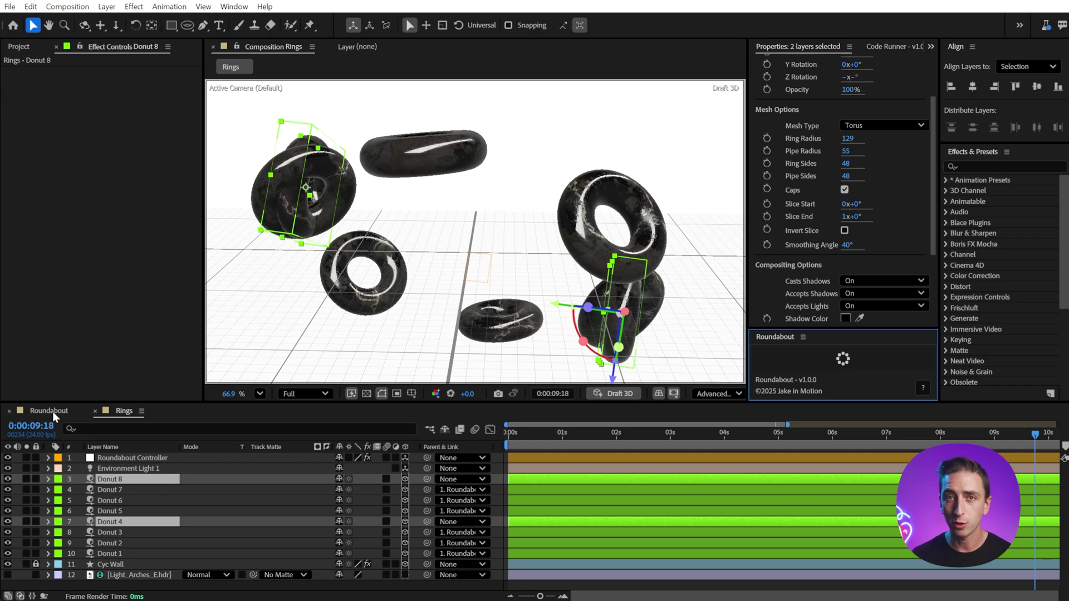
shift+click(476, 273)
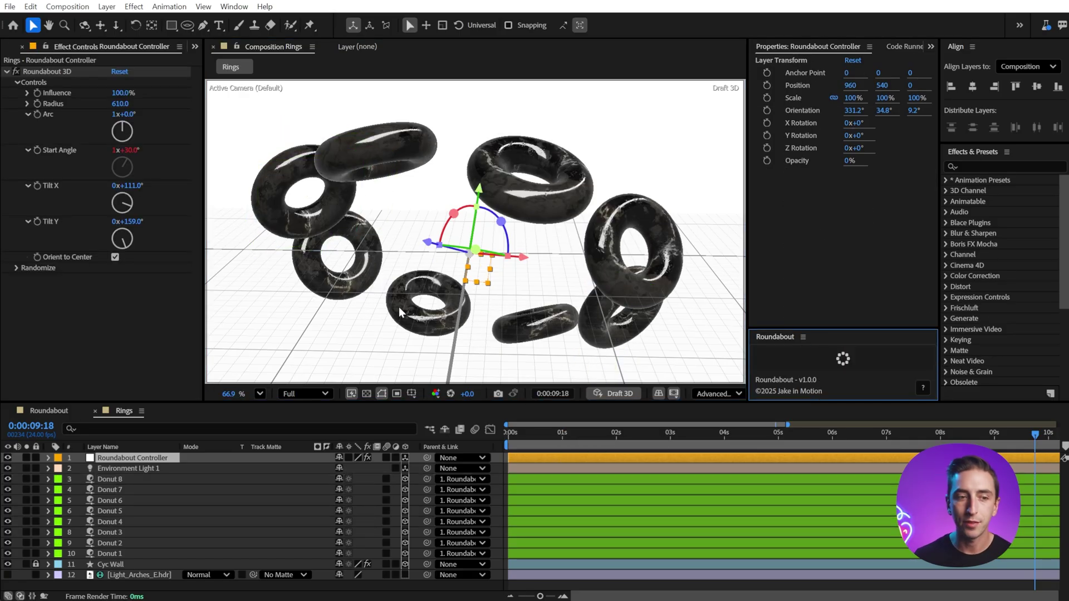
In the Roundabout composition, detach Bar Chart and Stopwatch from the icon ring.
click(53, 411)
click(538, 190)
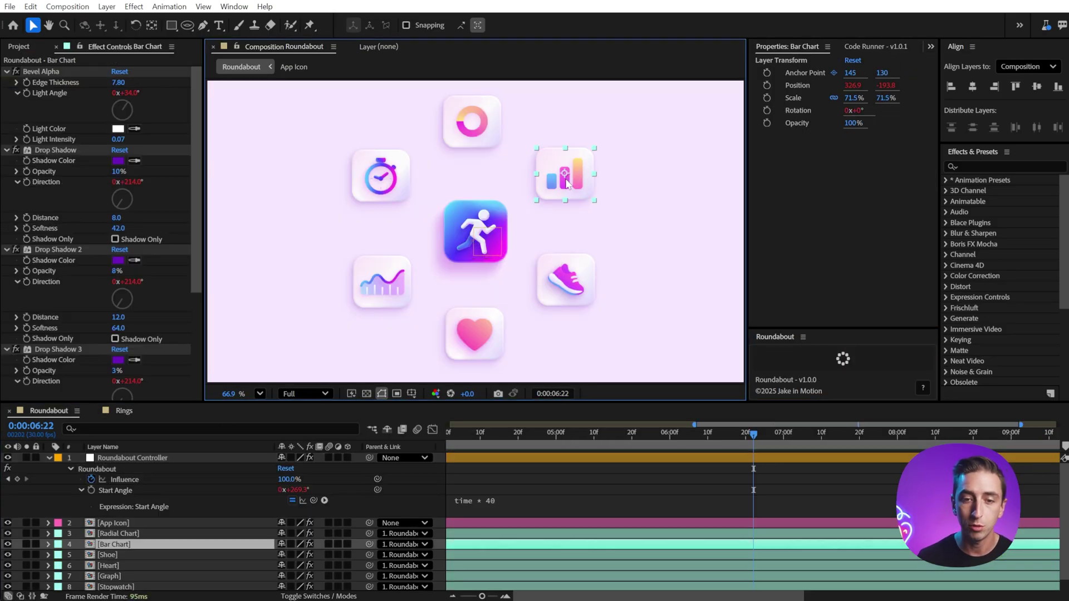
shift+click(387, 182)
click(844, 358)
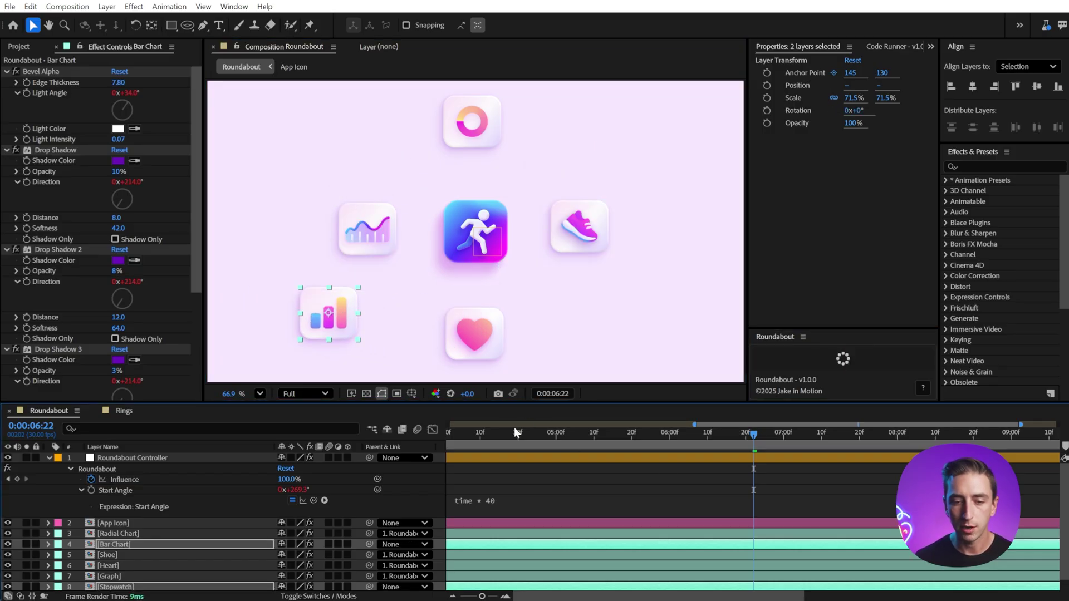
Preview the icon animation from the start of the timeline.
key(Home)
key(space)
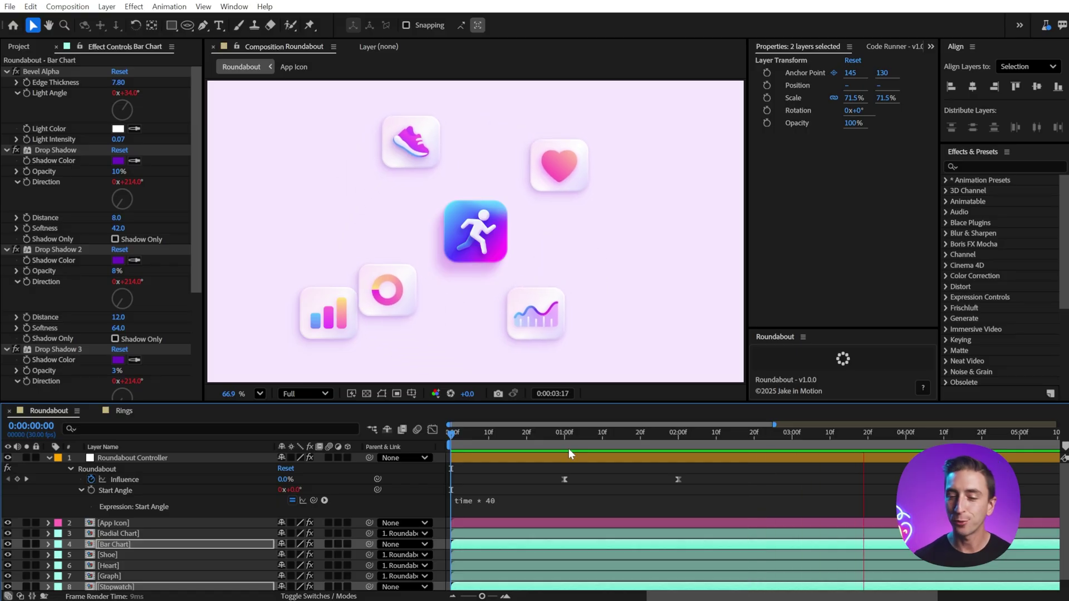
key(space)
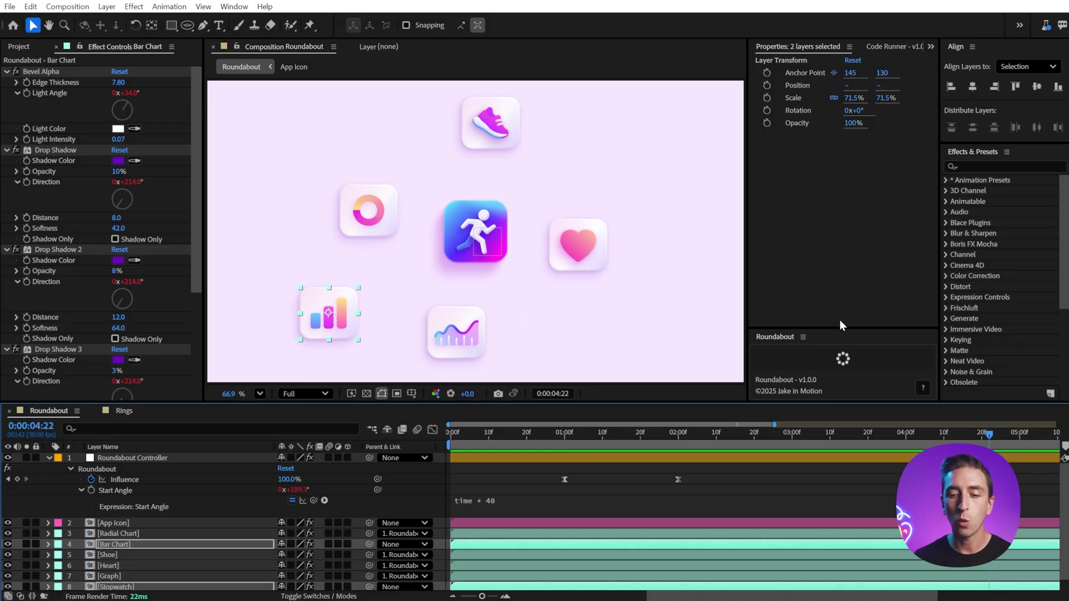
click(773, 334)
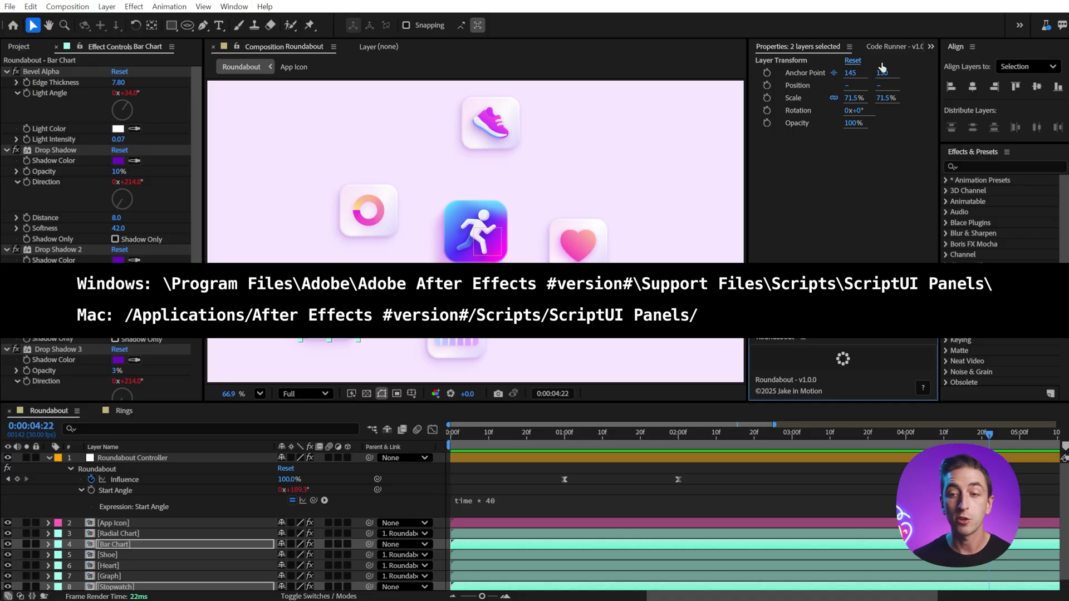
Show the Code Runner v1.0.1 panel with the Roundabout Controller layer selected.
click(876, 47)
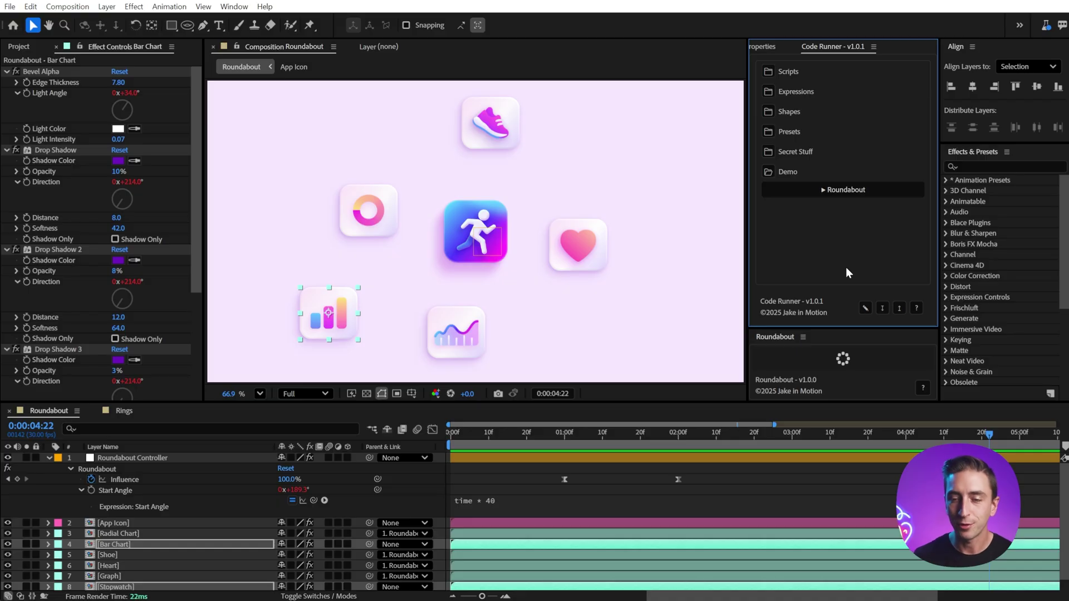
click(839, 191)
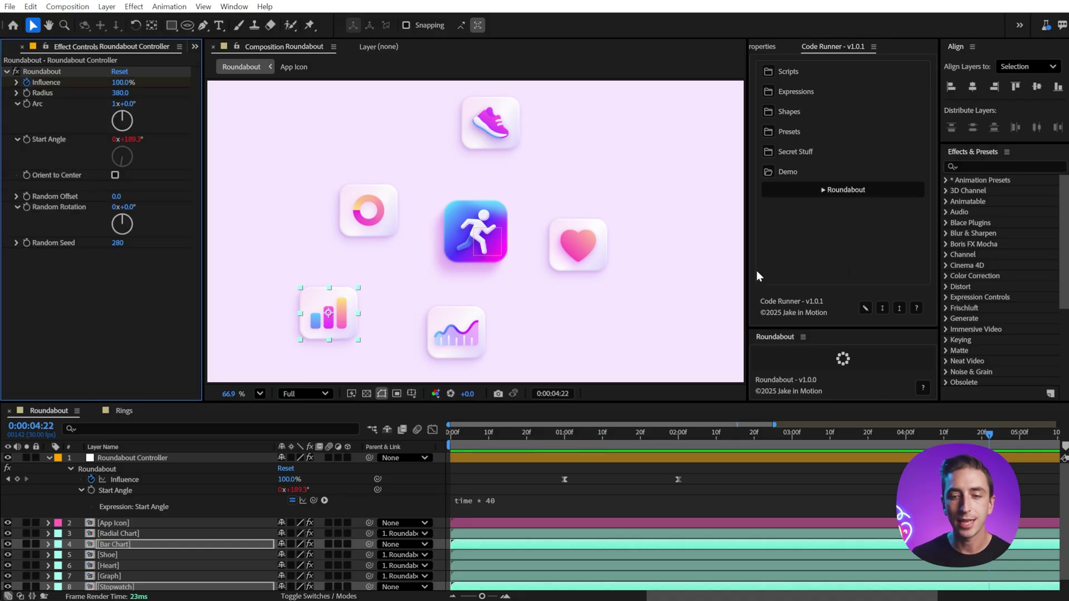
click(890, 255)
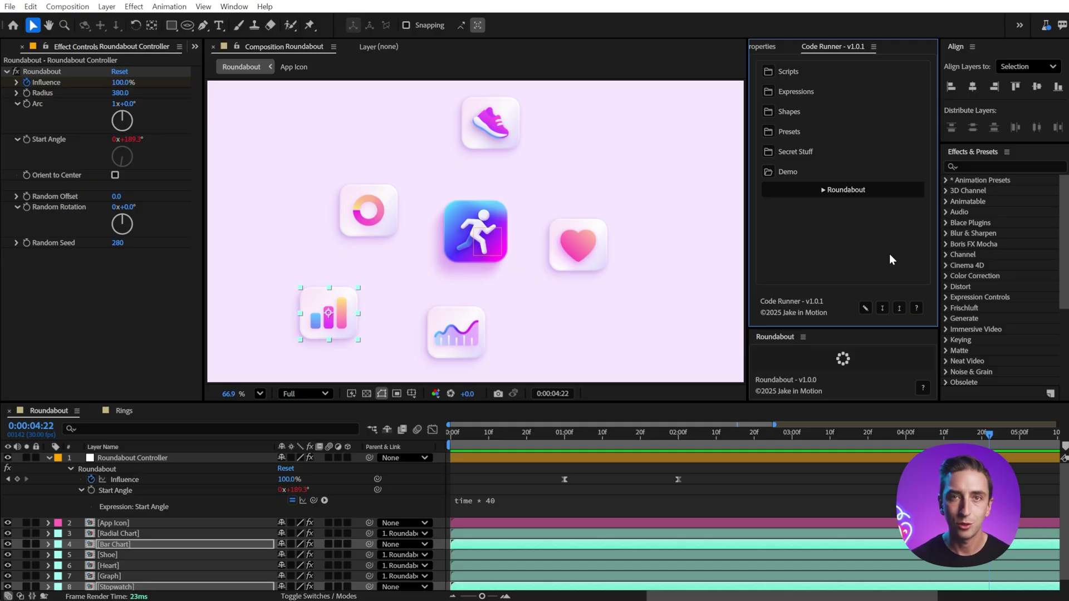